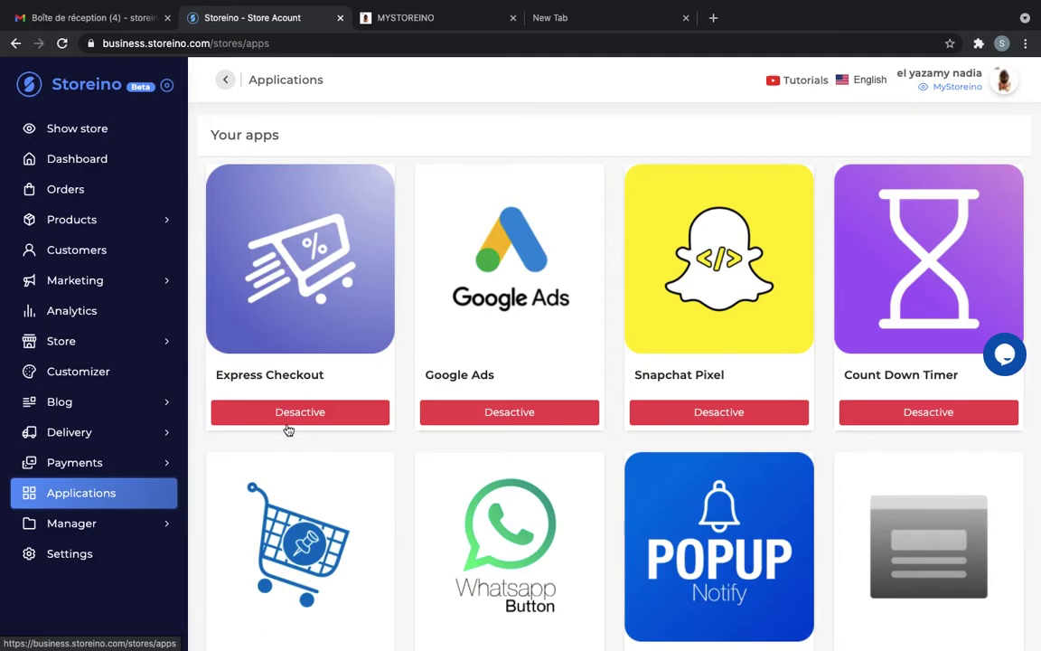
Open the Express Checkout app's settings and look over its direction, color, theme and thank-you message options.
{"action": "left_click", "coordinate": [291, 255]}
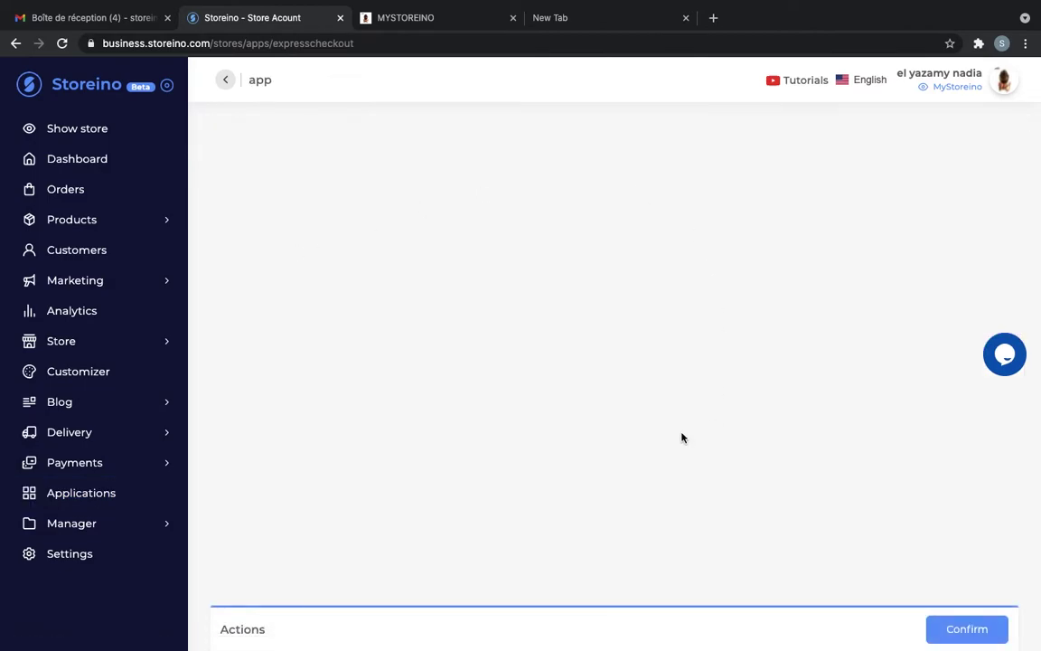
{"action": "scroll", "coordinate": [513, 502], "scroll_direction": "down", "scroll_amount": 4}
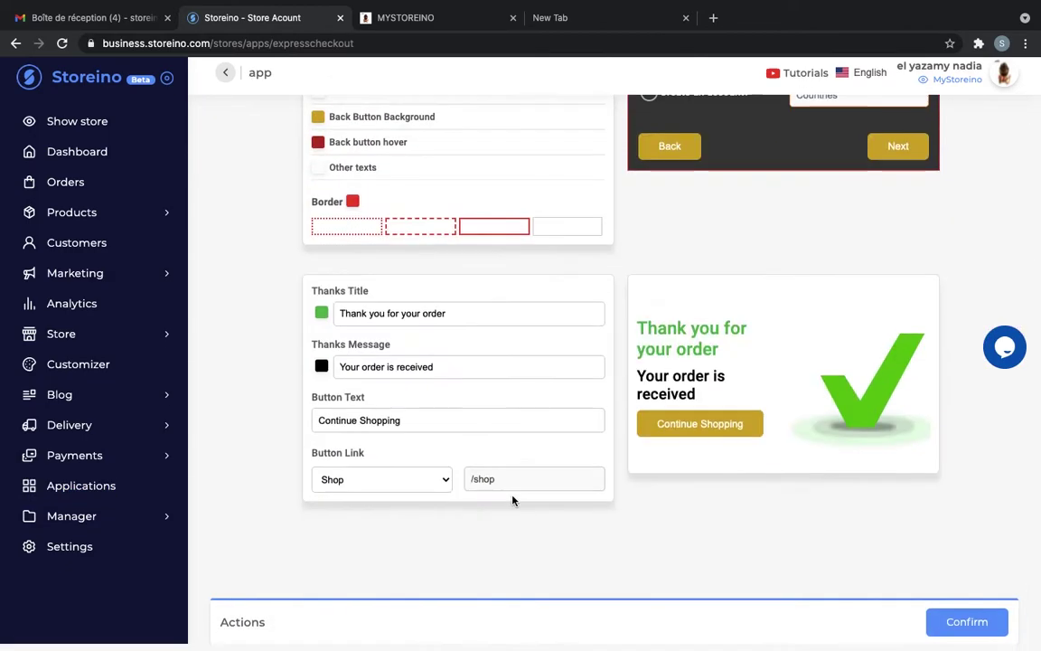
{"action": "scroll", "coordinate": [514, 502], "scroll_direction": "up", "scroll_amount": 4}
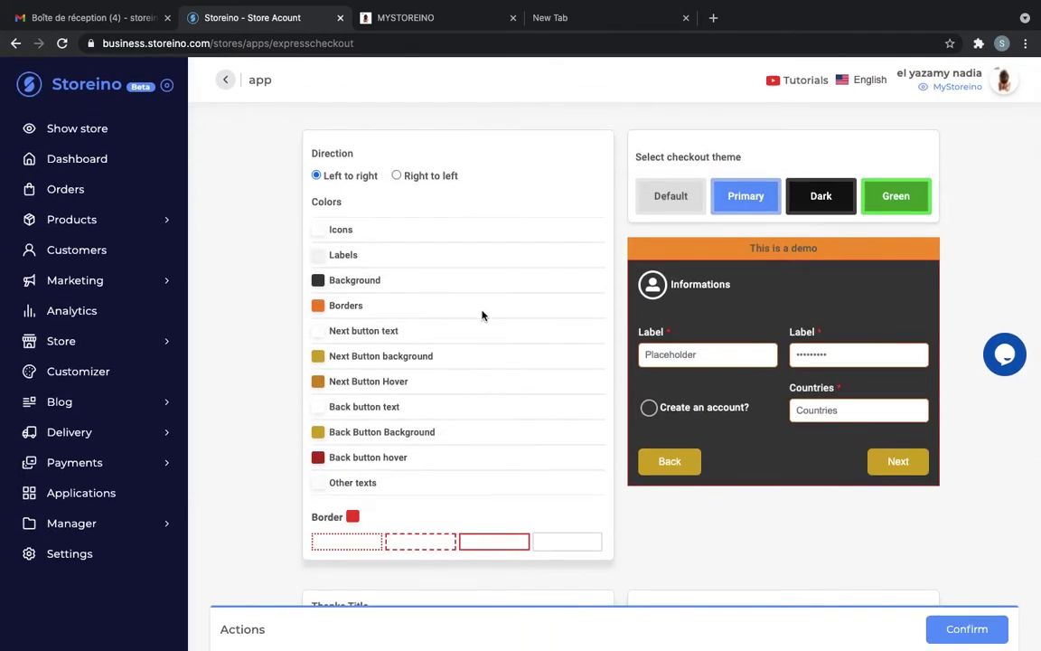
{"action": "scroll", "coordinate": [484, 313], "scroll_direction": "down", "scroll_amount": 3}
{"action": "scroll", "coordinate": [483, 313], "scroll_direction": "up", "scroll_amount": 2}
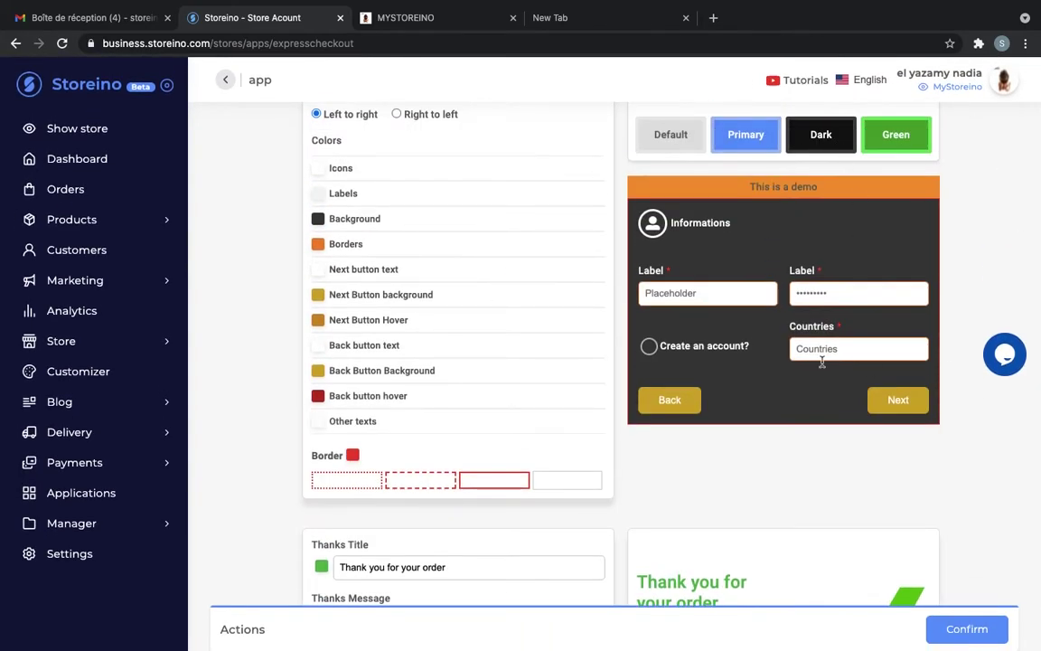
{"action": "scroll", "coordinate": [737, 340], "scroll_direction": "up", "scroll_amount": 2}
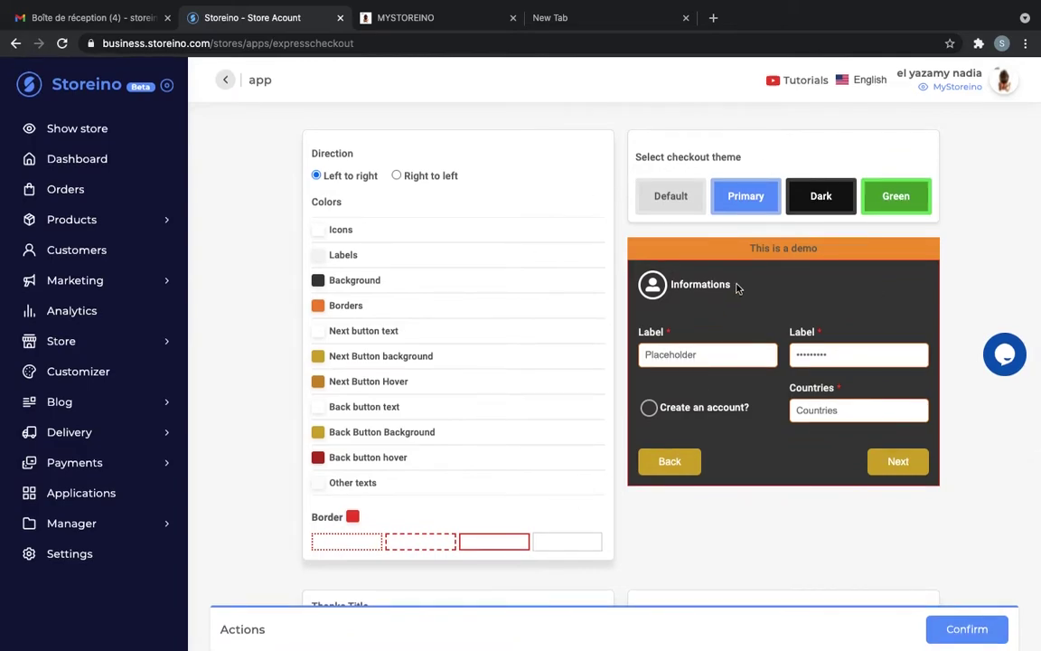
{"action": "scroll", "coordinate": [750, 402], "scroll_direction": "down", "scroll_amount": 3}
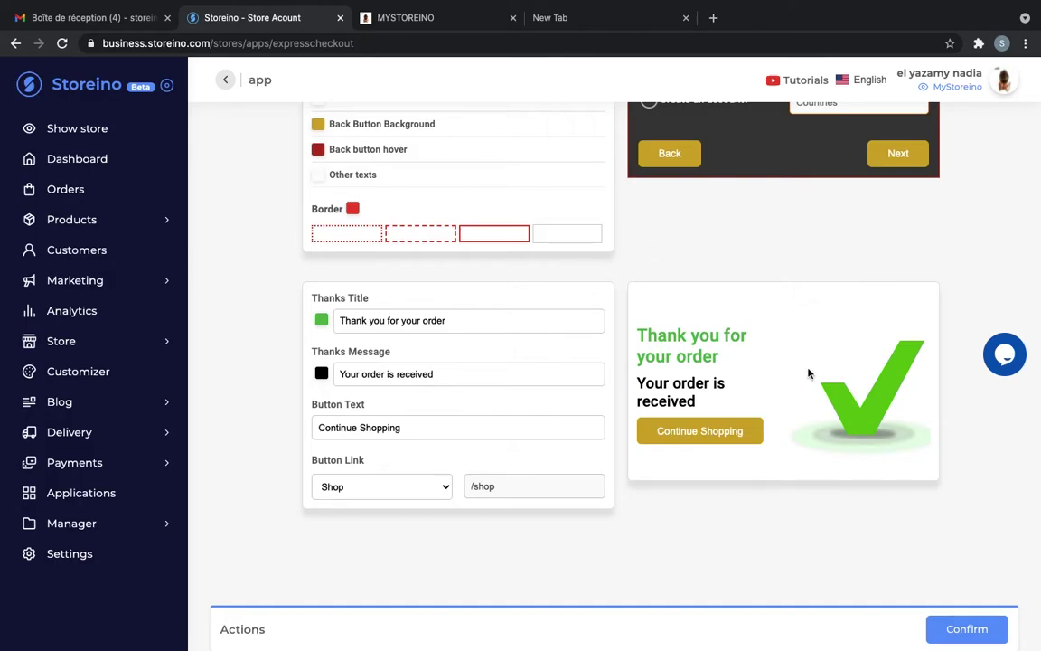
{"action": "scroll", "coordinate": [744, 367], "scroll_direction": "up", "scroll_amount": 3}
{"action": "scroll", "coordinate": [744, 368], "scroll_direction": "up", "scroll_amount": 2}
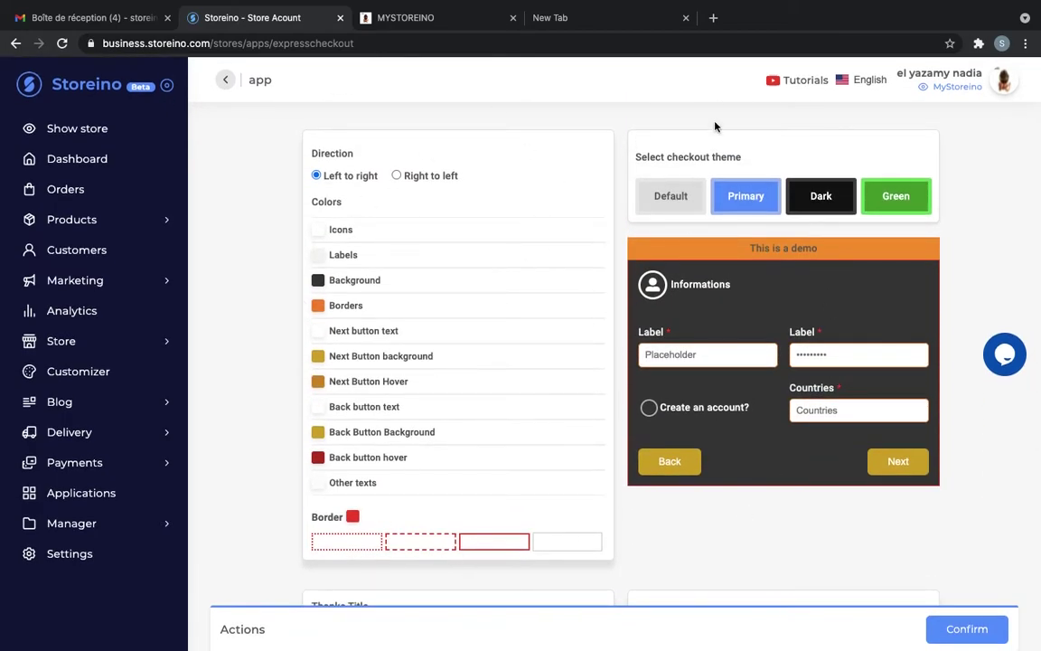
Try the right-to-left checkout direction and restore left to right.
{"action": "left_click", "coordinate": [397, 177]}
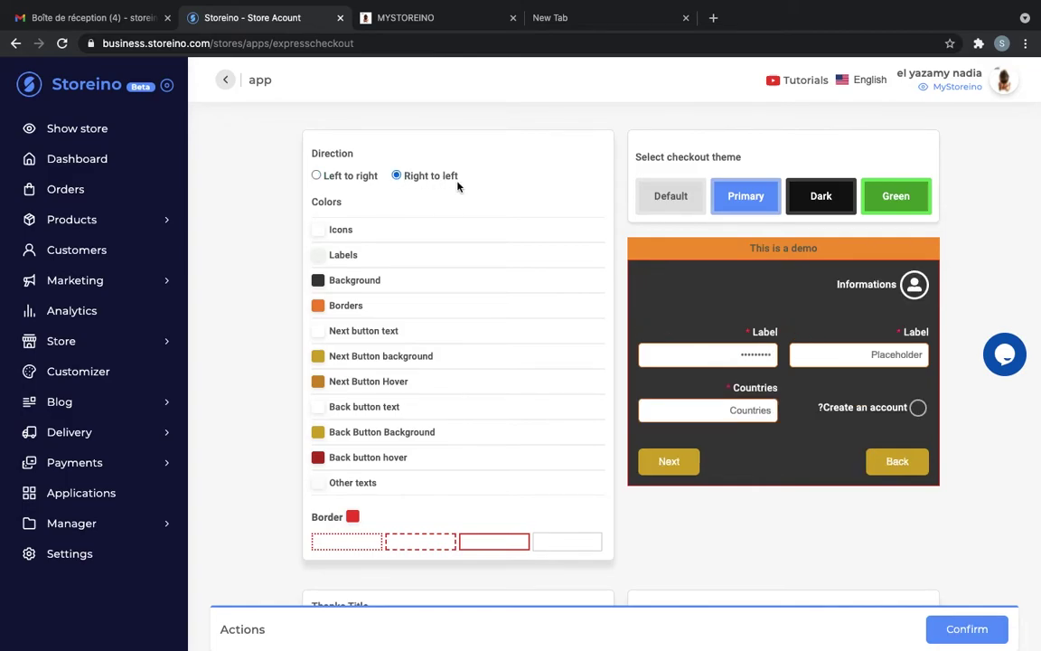
{"action": "left_click", "coordinate": [316, 176]}
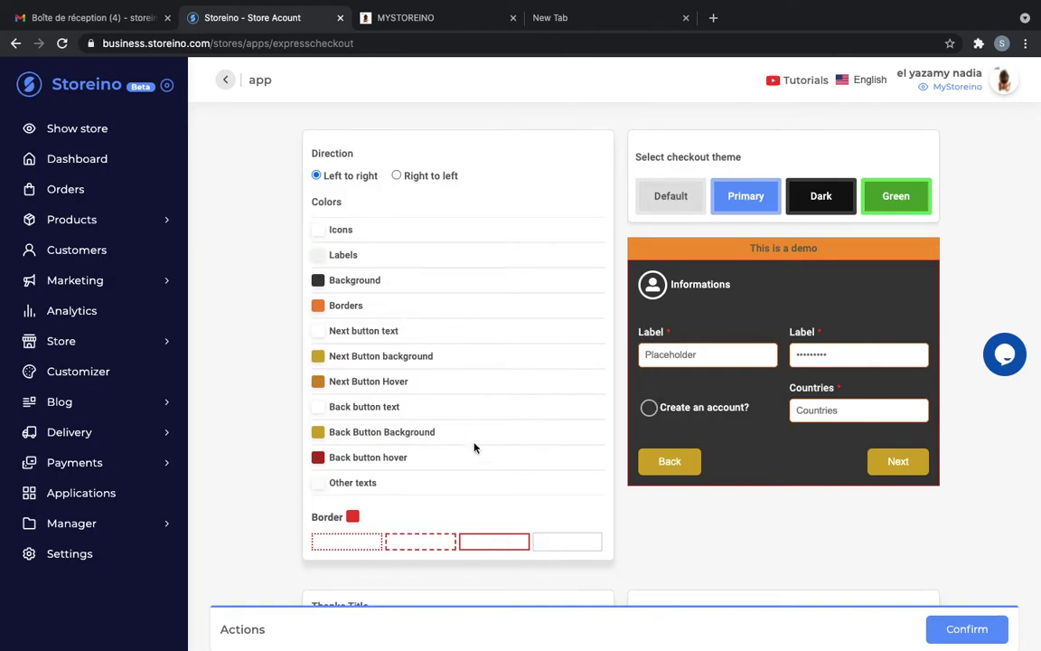
Preview the Green, Dark and Primary checkout themes, and apply the Default theme.
{"action": "left_click", "coordinate": [890, 200]}
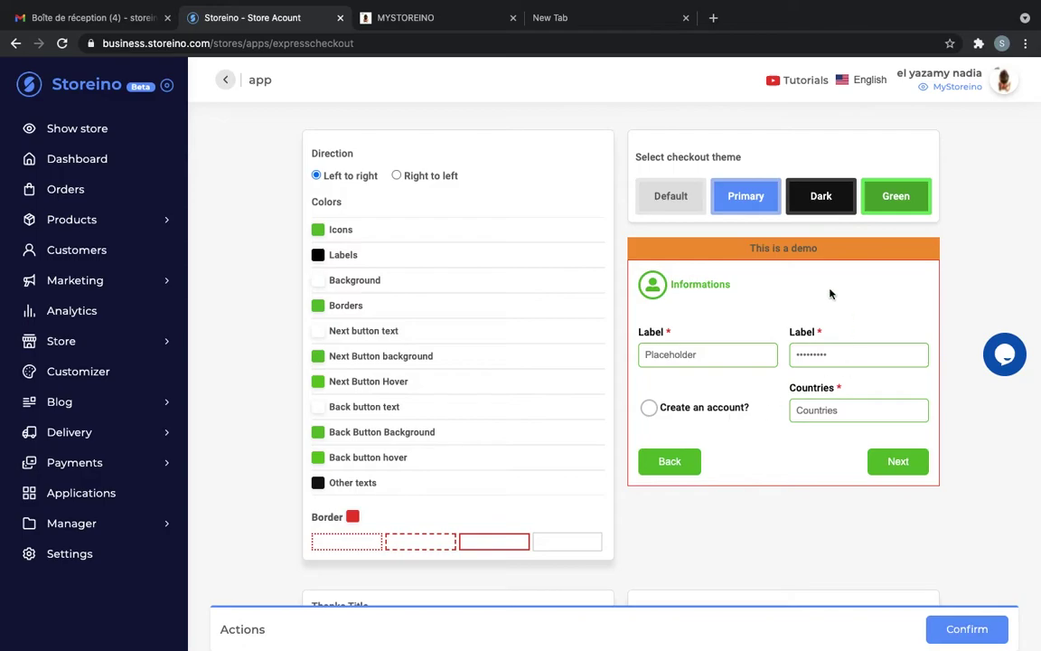
{"action": "left_click", "coordinate": [825, 199]}
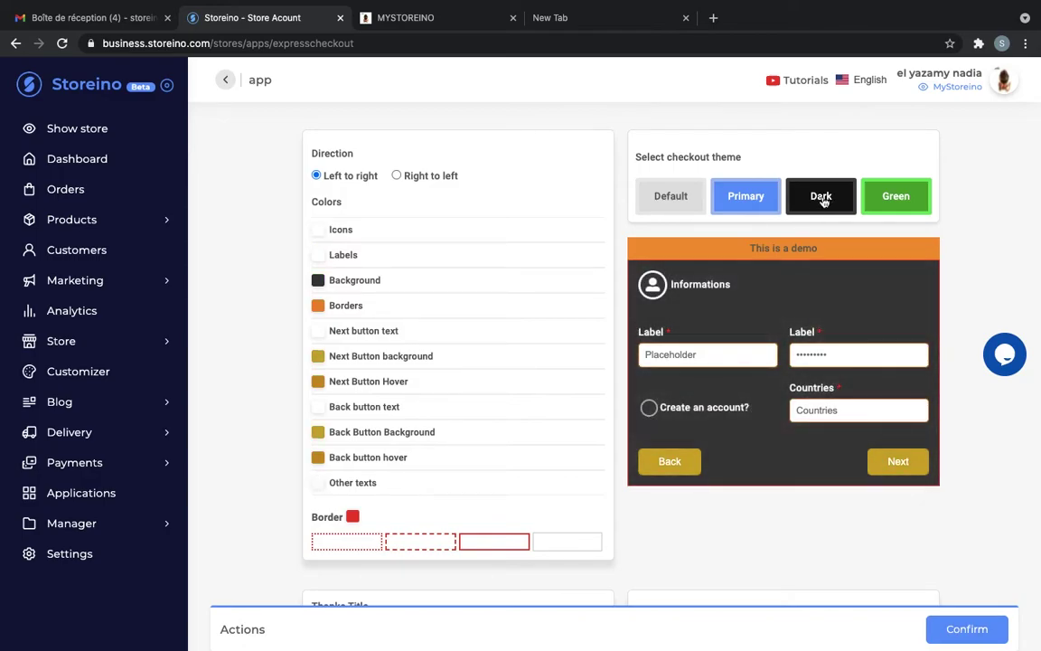
{"action": "left_click", "coordinate": [756, 199]}
{"action": "left_click", "coordinate": [673, 201]}
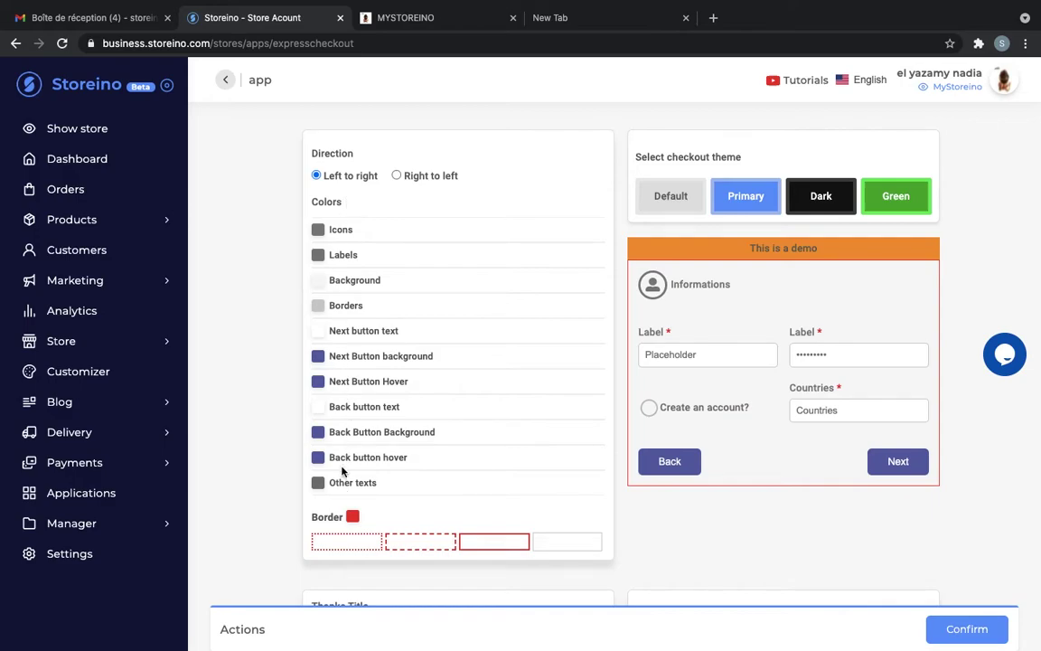
Set the checkout's Icons color to light blue, RGB 31, 179, 229.
{"action": "left_click", "coordinate": [317, 232]}
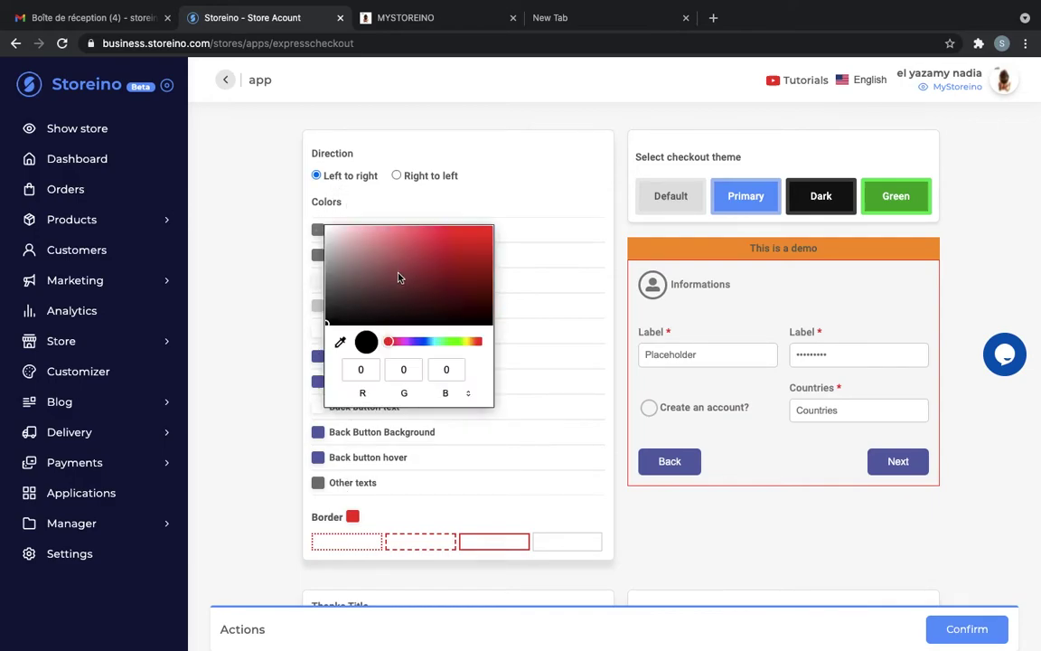
{"action": "left_click", "coordinate": [431, 341]}
{"action": "left_click", "coordinate": [423, 250]}
{"action": "left_click_drag", "start_coordinate": [423, 250], "coordinate": [469, 236]}
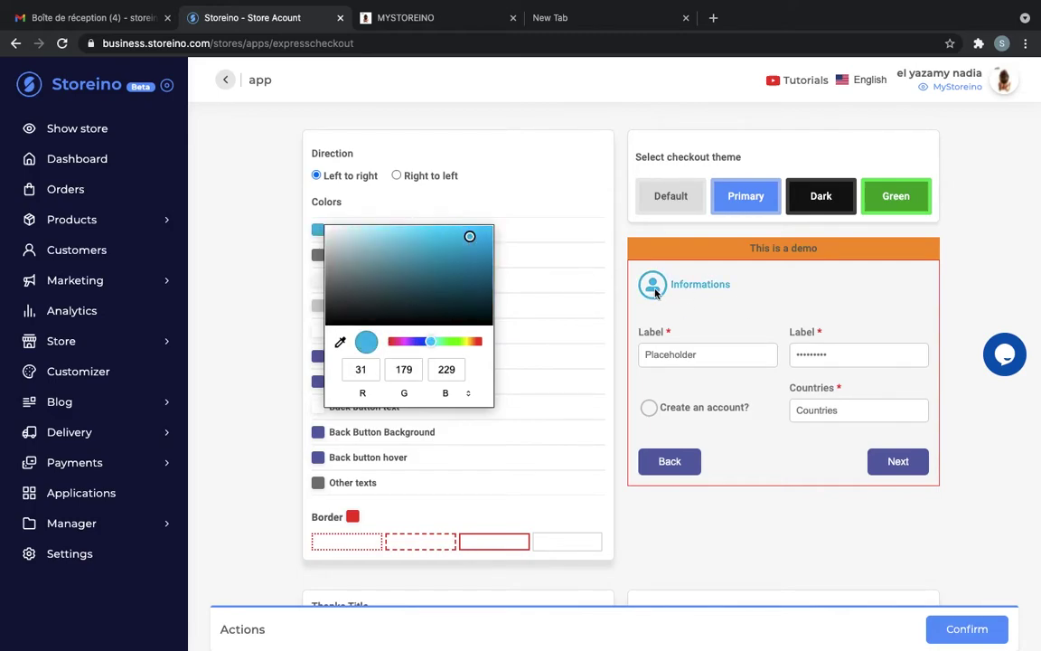
{"action": "left_click", "coordinate": [492, 174]}
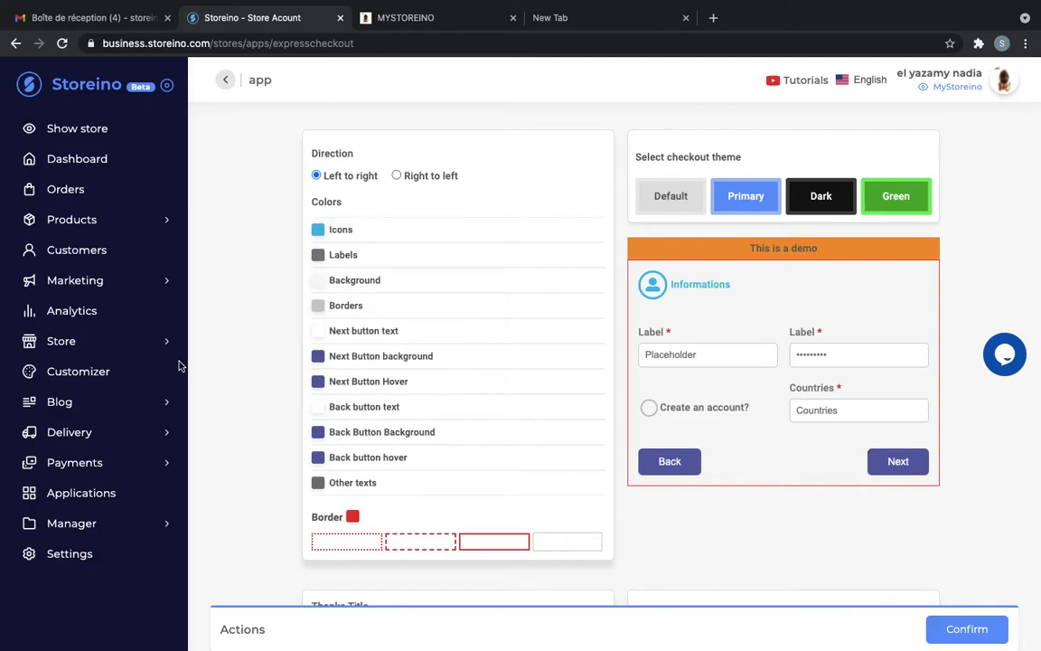
Set the Labels color to the light blue sampled from the Informations heading in the demo preview.
{"action": "left_click", "coordinate": [317, 256]}
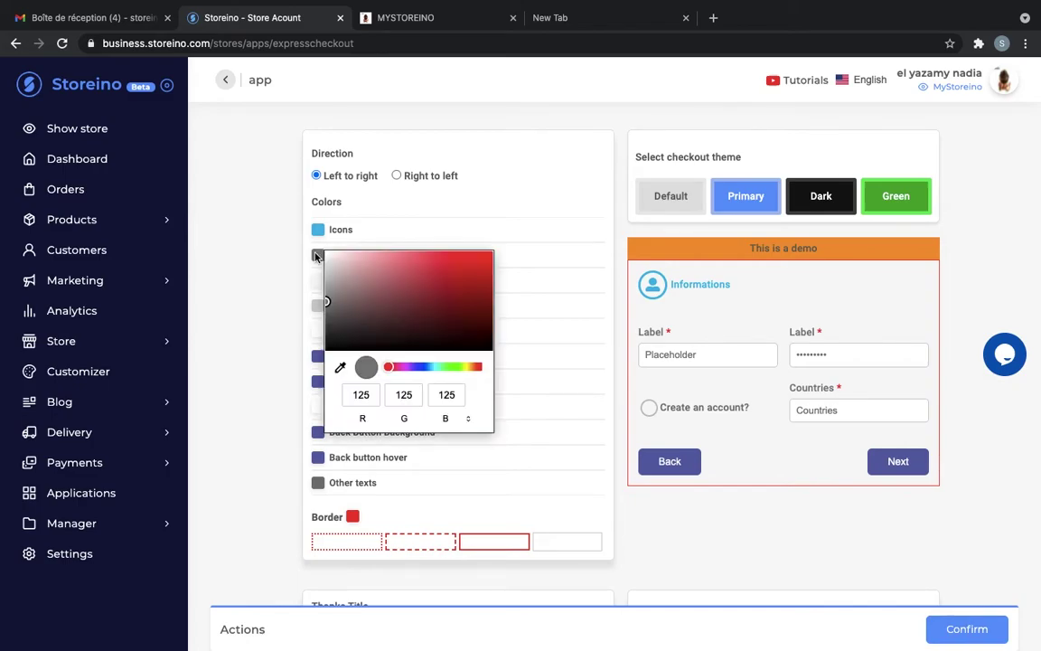
{"action": "left_click", "coordinate": [426, 366]}
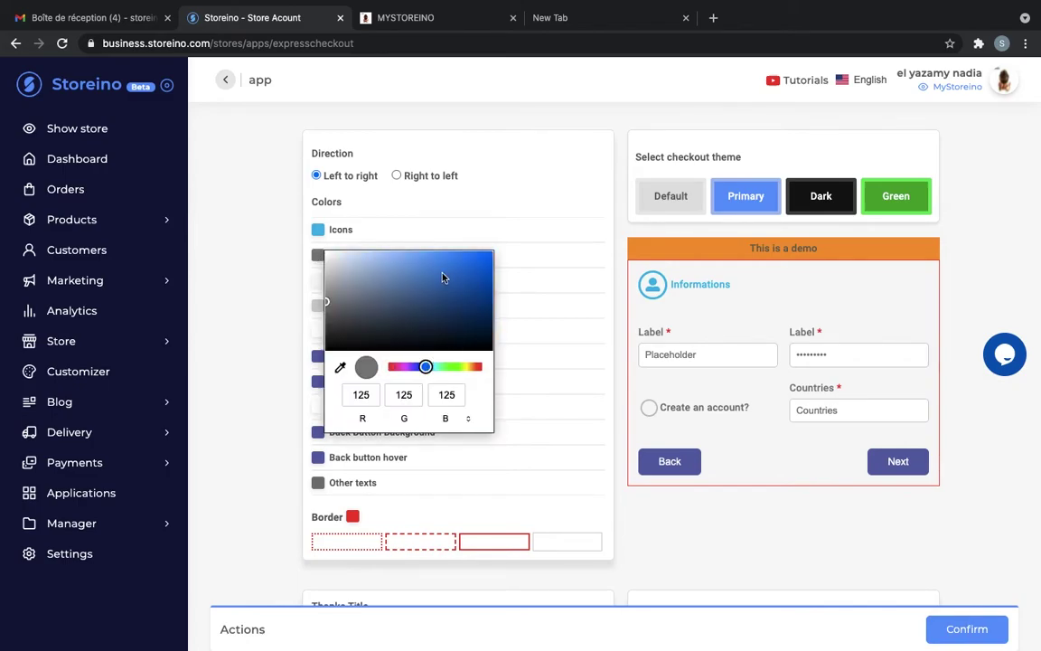
{"action": "left_click", "coordinate": [340, 368]}
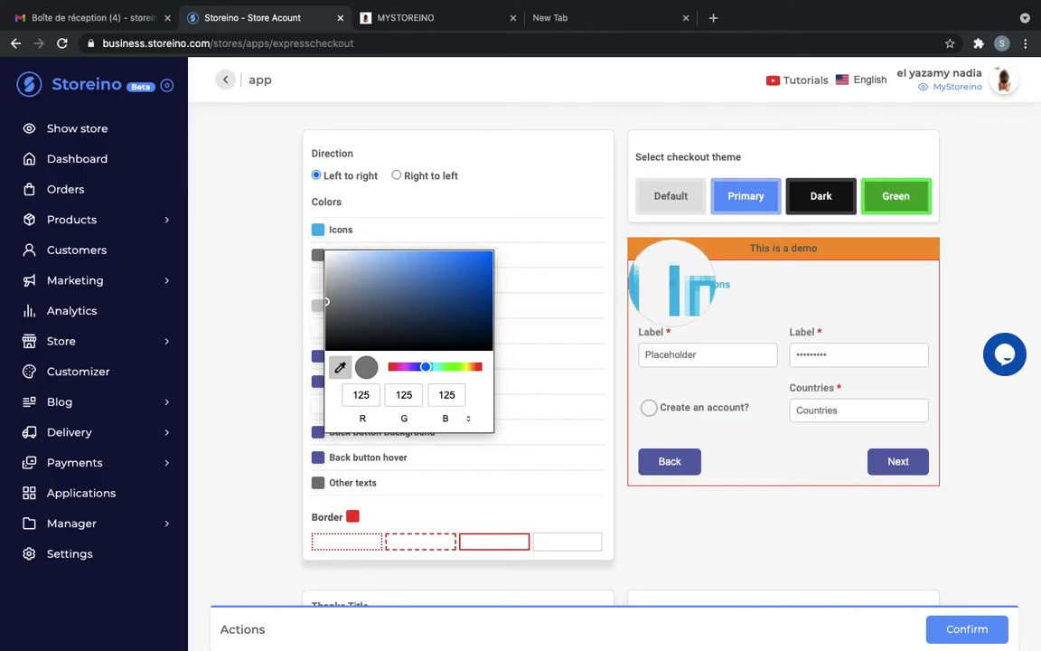
{"action": "left_click", "coordinate": [672, 286]}
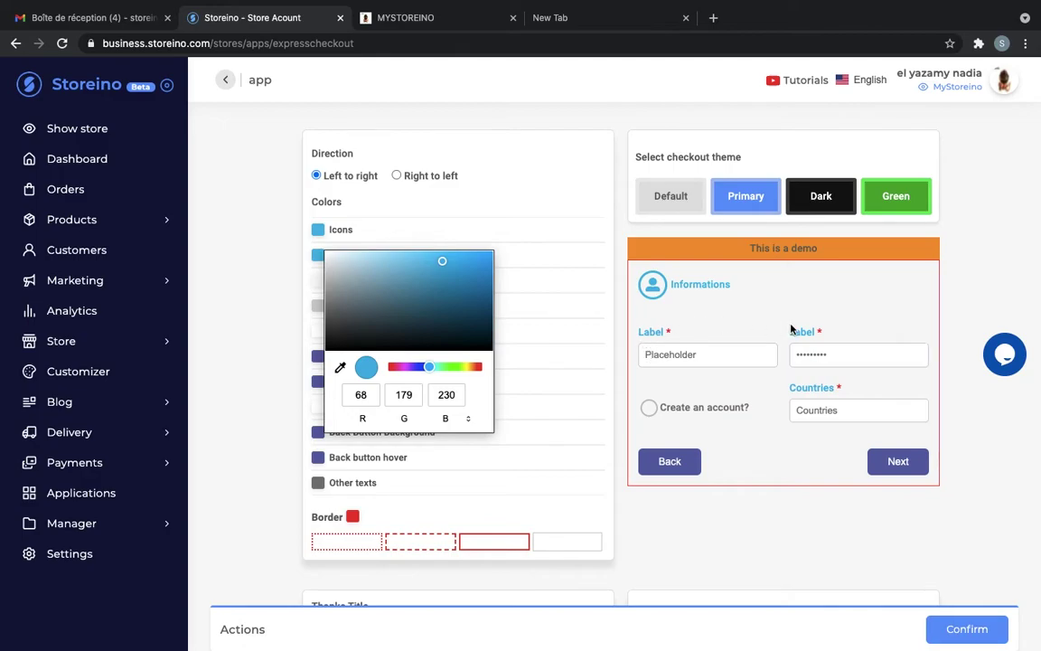
{"action": "left_click", "coordinate": [668, 390]}
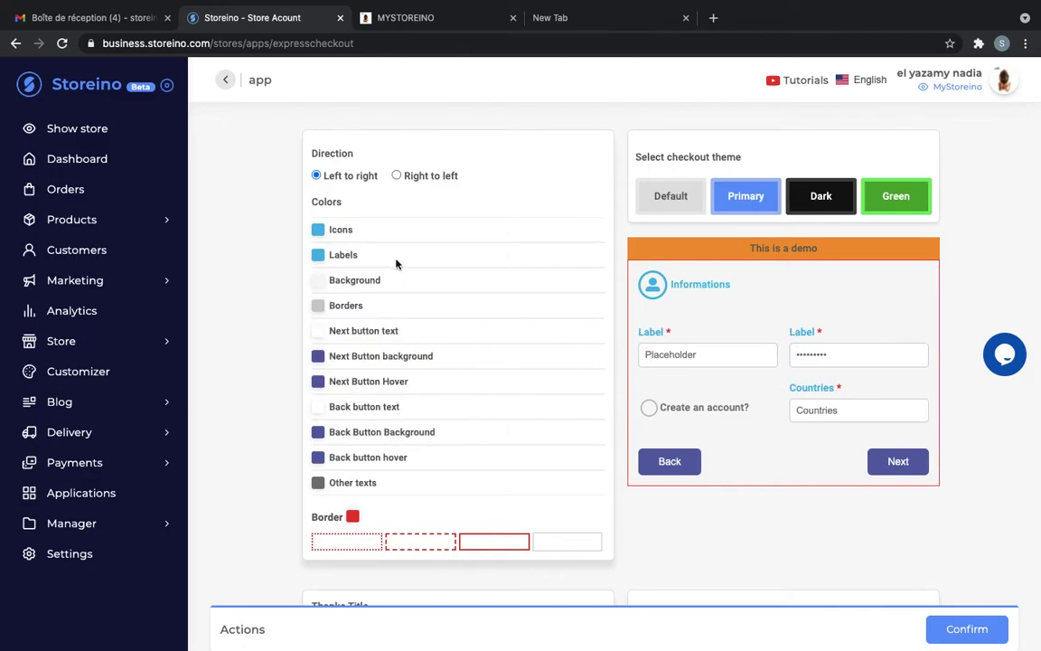
Set the Next Button Hover color to light turquoise, RGB 150, 243, 237.
{"action": "scroll", "coordinate": [334, 321], "scroll_direction": "down", "scroll_amount": 1}
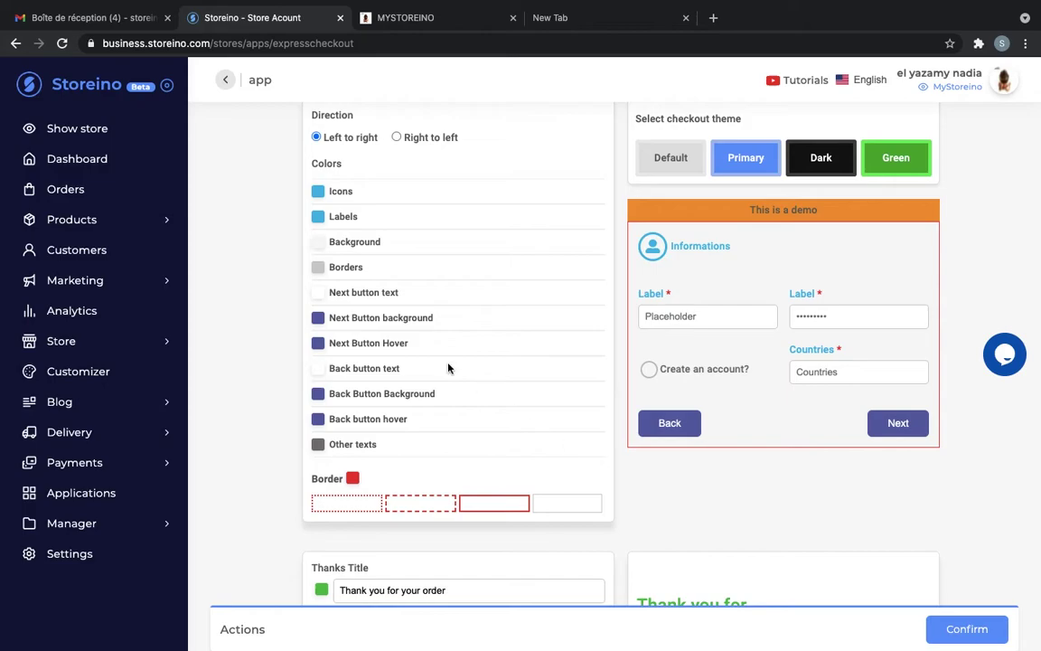
{"action": "scroll", "coordinate": [413, 334], "scroll_direction": "down", "scroll_amount": 1}
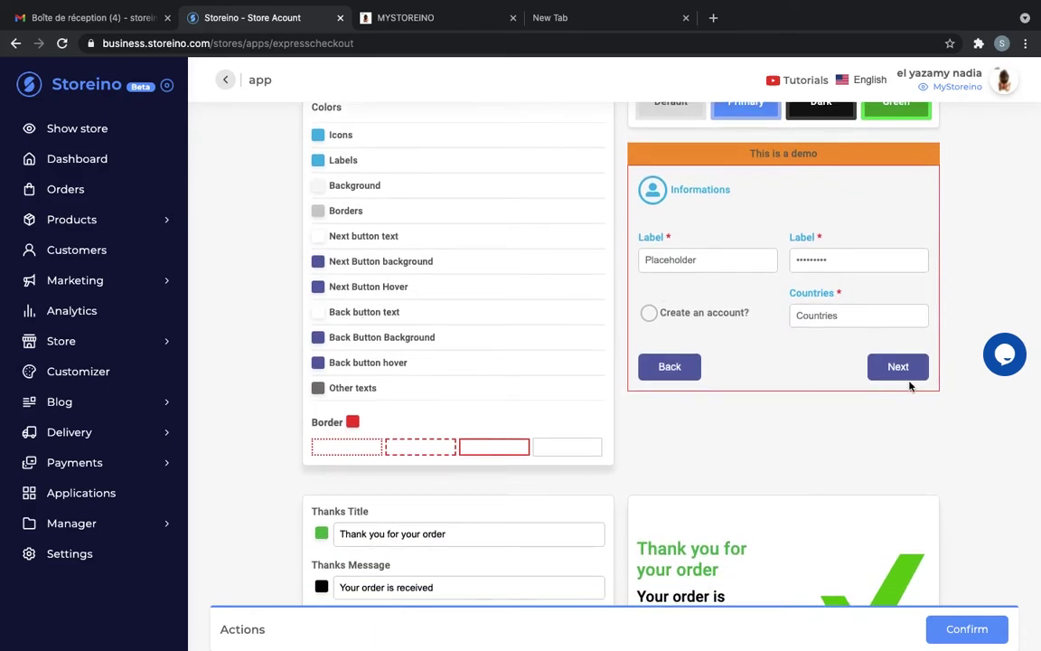
{"action": "left_click", "coordinate": [318, 286]}
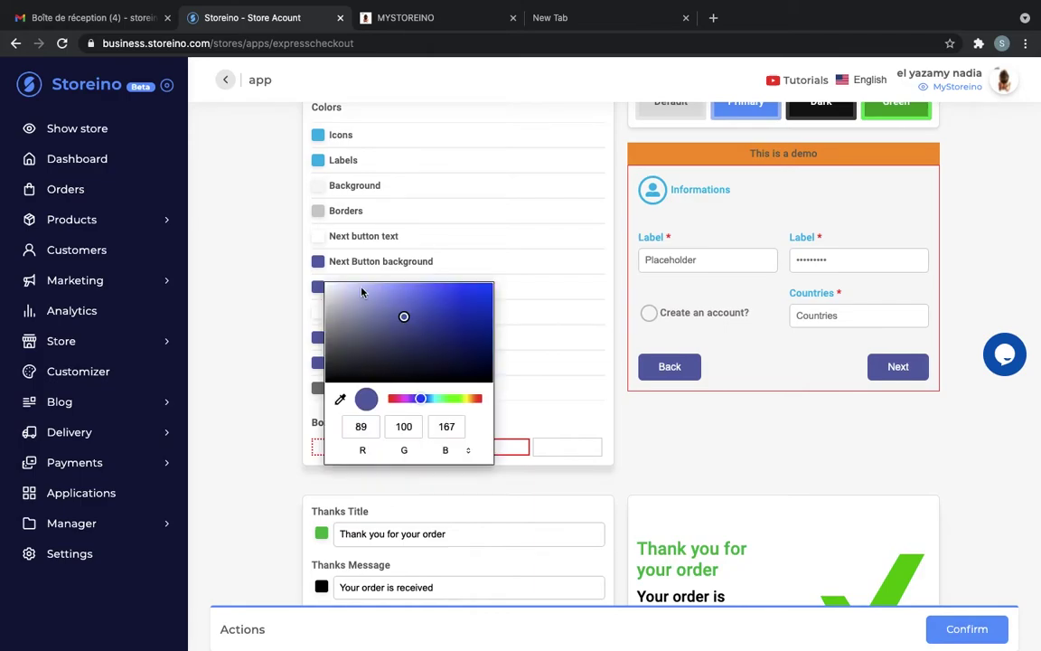
{"action": "left_click", "coordinate": [436, 399]}
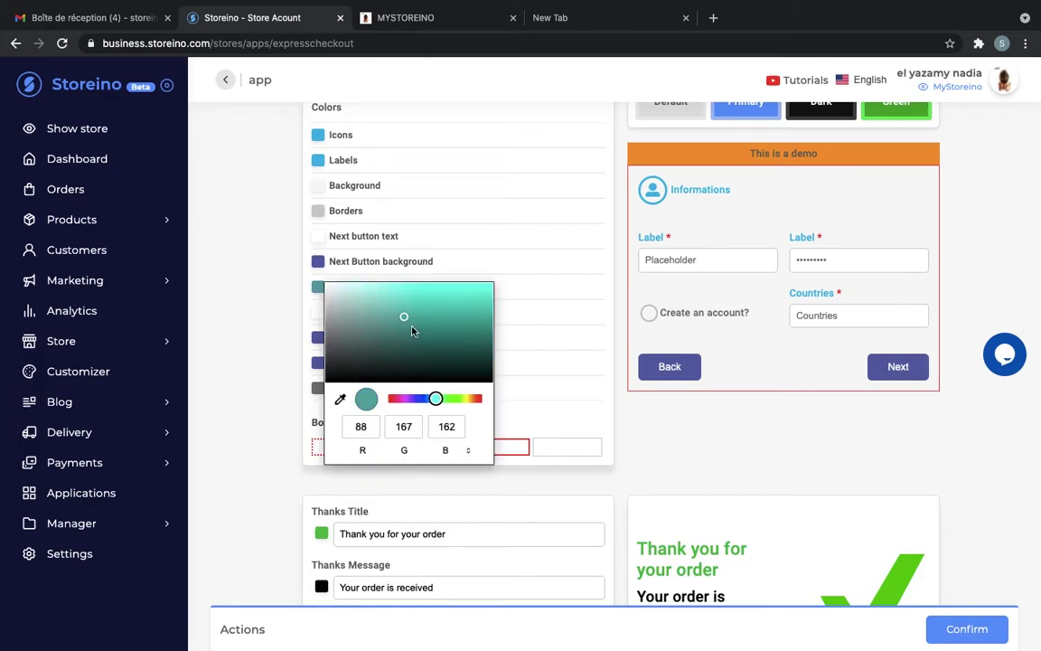
{"action": "left_click_drag", "start_coordinate": [404, 317], "coordinate": [388, 287]}
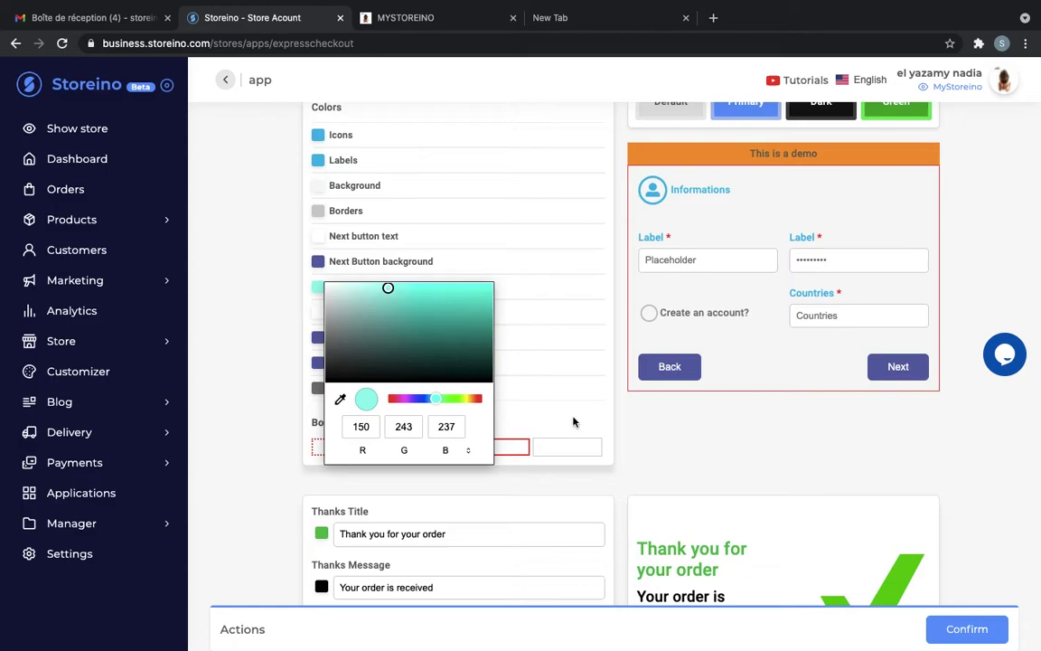
{"action": "left_click", "coordinate": [702, 454]}
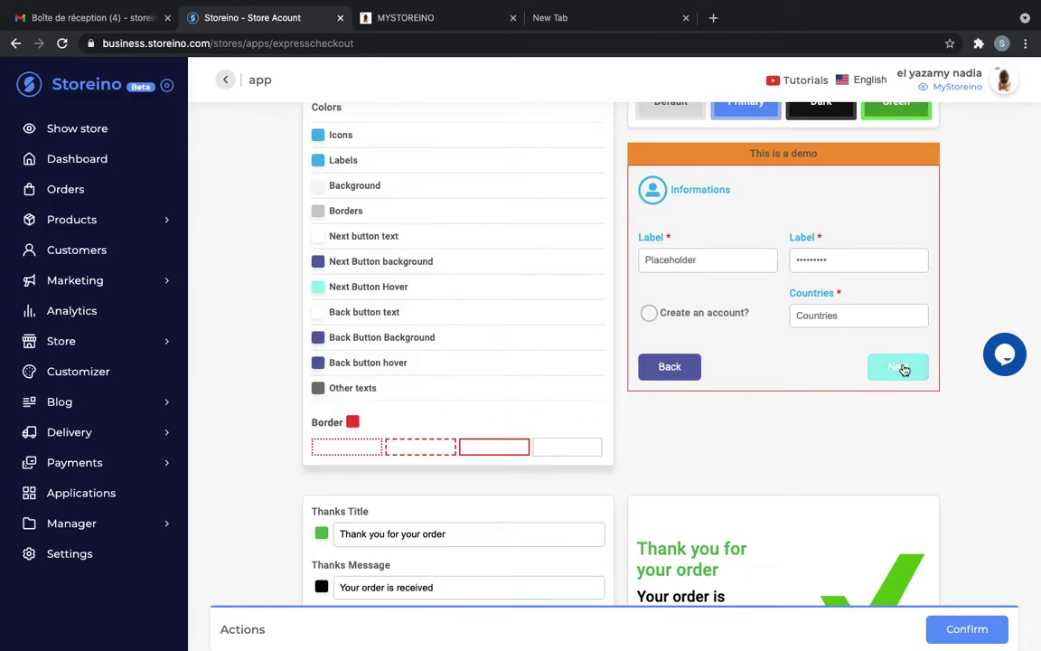
Set the Back button hover color to the turquoise sampled from the Next Button Hover swatch.
{"action": "left_click", "coordinate": [345, 335]}
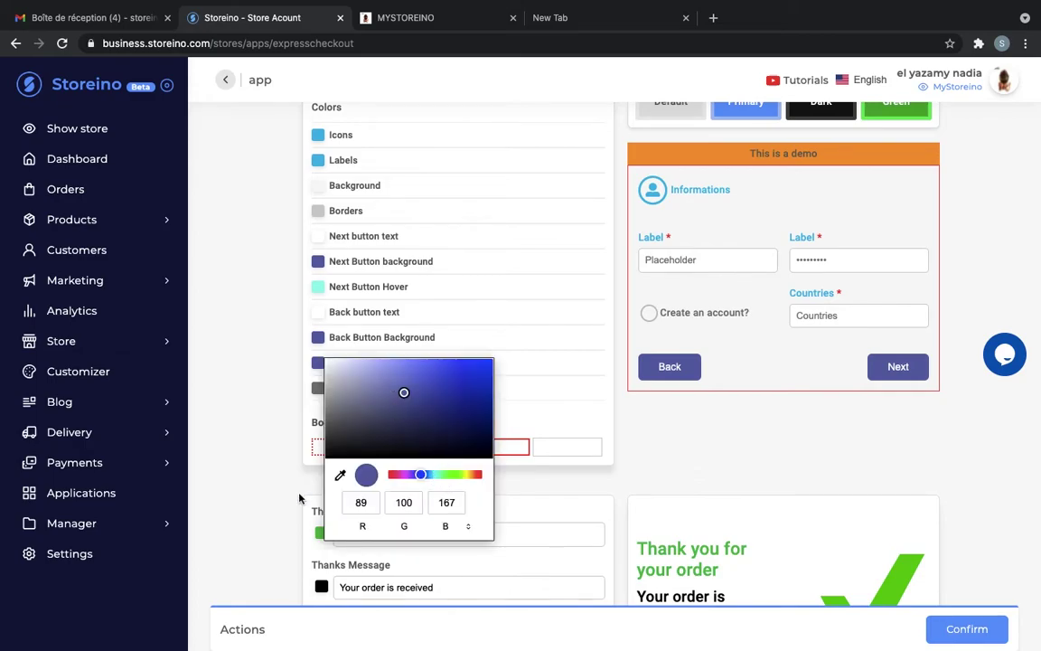
{"action": "left_click", "coordinate": [339, 475]}
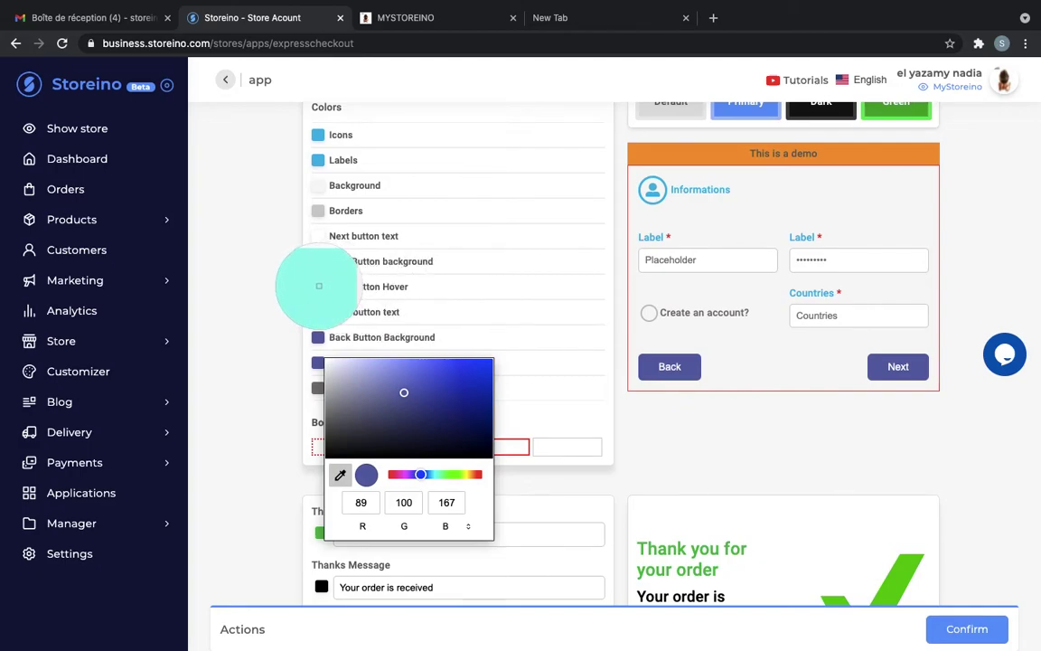
{"action": "left_click", "coordinate": [320, 286]}
{"action": "left_click", "coordinate": [668, 422]}
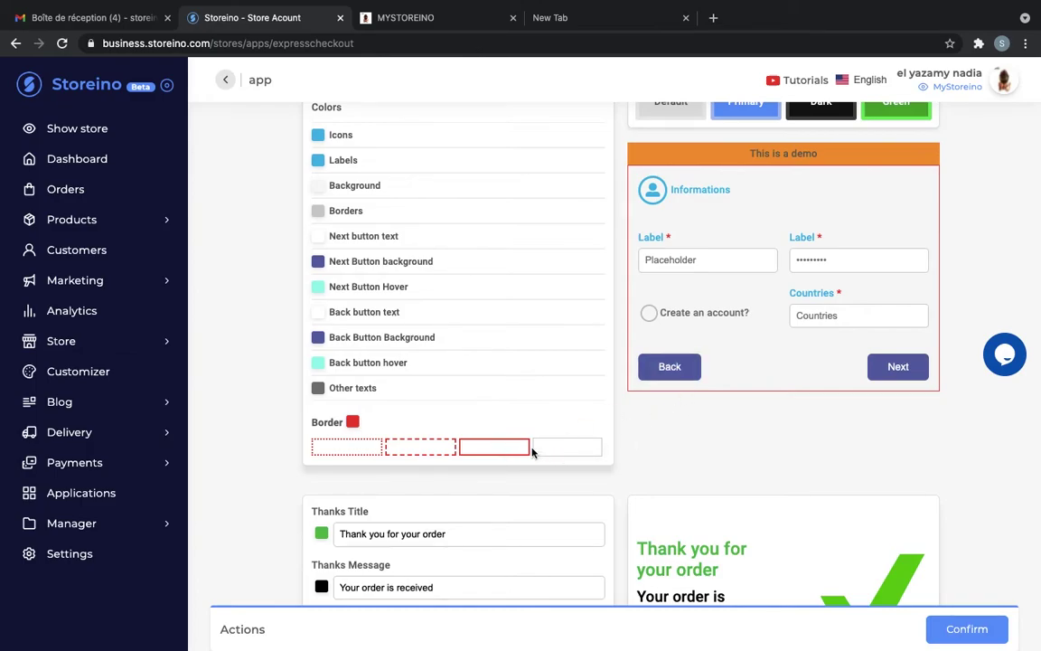
Try the borderless, dashed and dotted styles for the checkout form and restore the solid red border.
{"action": "left_click", "coordinate": [566, 453]}
{"action": "left_click", "coordinate": [505, 447]}
{"action": "left_click", "coordinate": [431, 451]}
{"action": "left_click", "coordinate": [346, 454]}
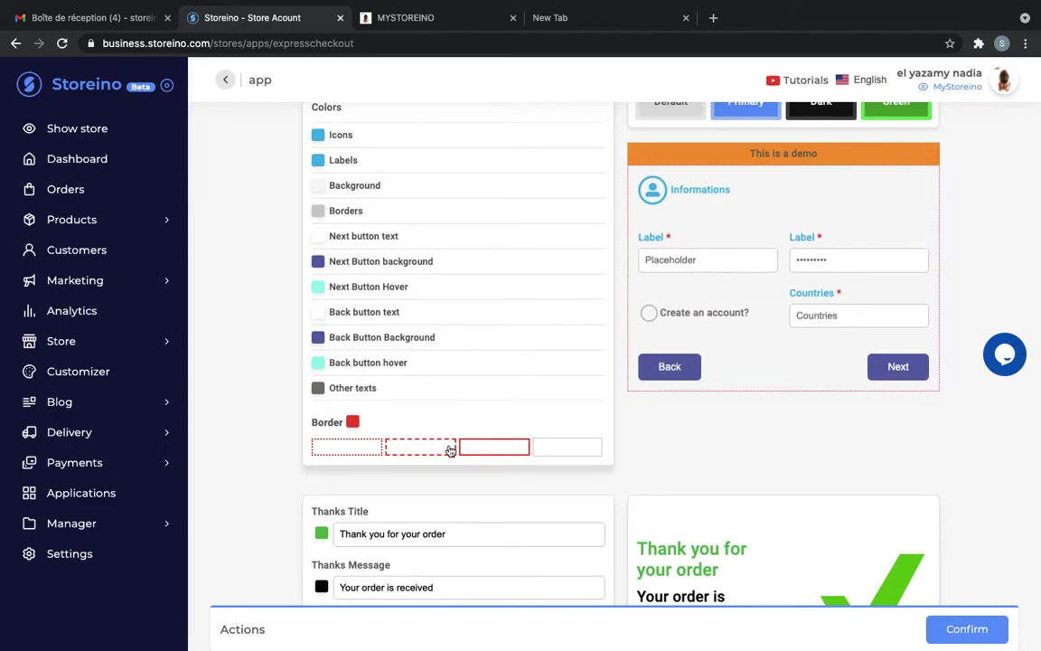
{"action": "left_click", "coordinate": [491, 451]}
{"action": "scroll", "coordinate": [692, 441], "scroll_direction": "up", "scroll_amount": 2}
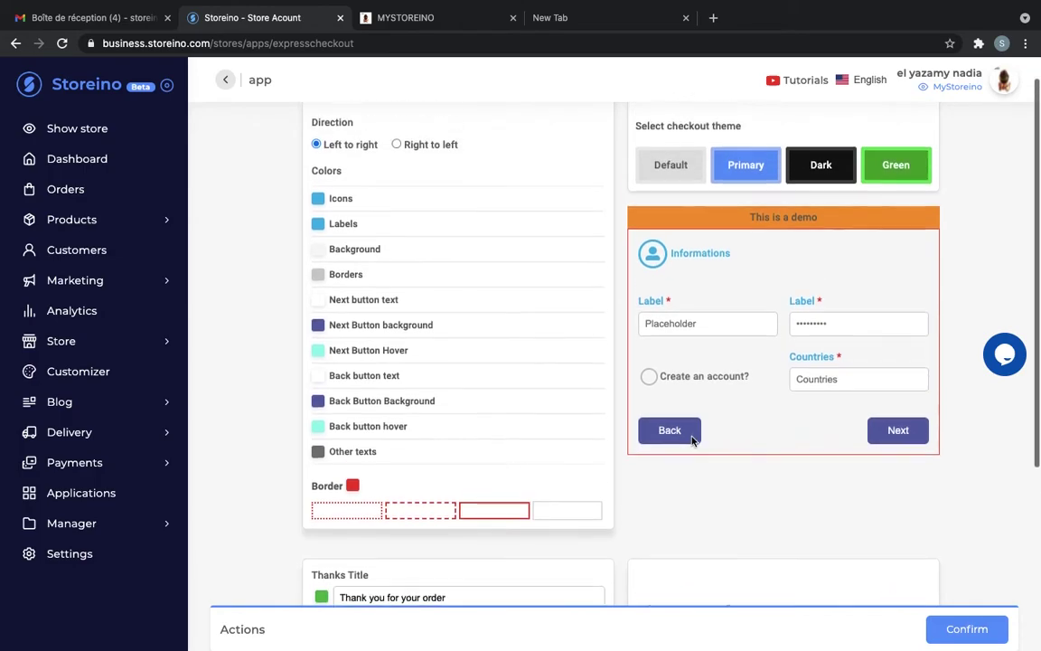
Set the Thanks Title color to light purple, RGB 205, 136, 242.
{"action": "scroll", "coordinate": [692, 441], "scroll_direction": "down", "scroll_amount": 5}
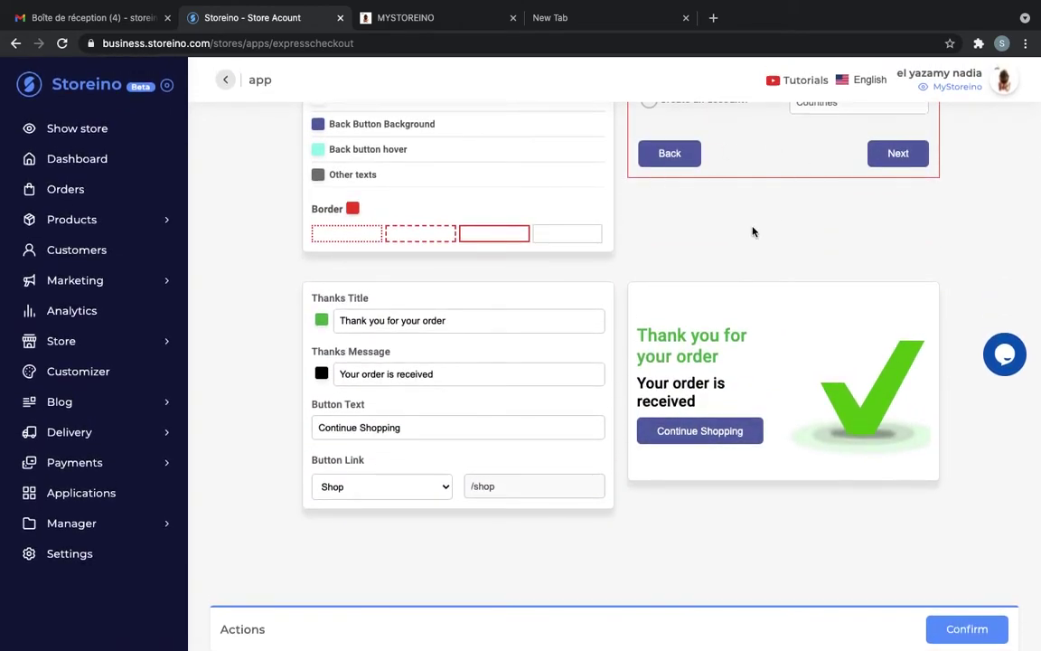
{"action": "scroll", "coordinate": [753, 231], "scroll_direction": "up", "scroll_amount": 3}
{"action": "scroll", "coordinate": [833, 386], "scroll_direction": "down", "scroll_amount": 3}
{"action": "left_click", "coordinate": [322, 319]}
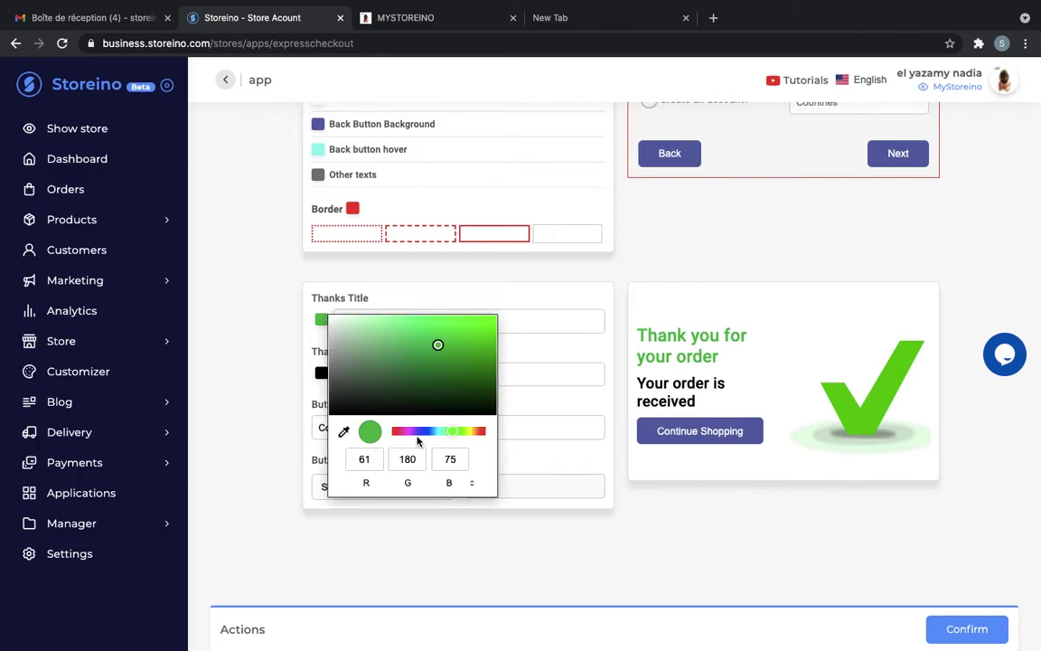
{"action": "left_click", "coordinate": [413, 431]}
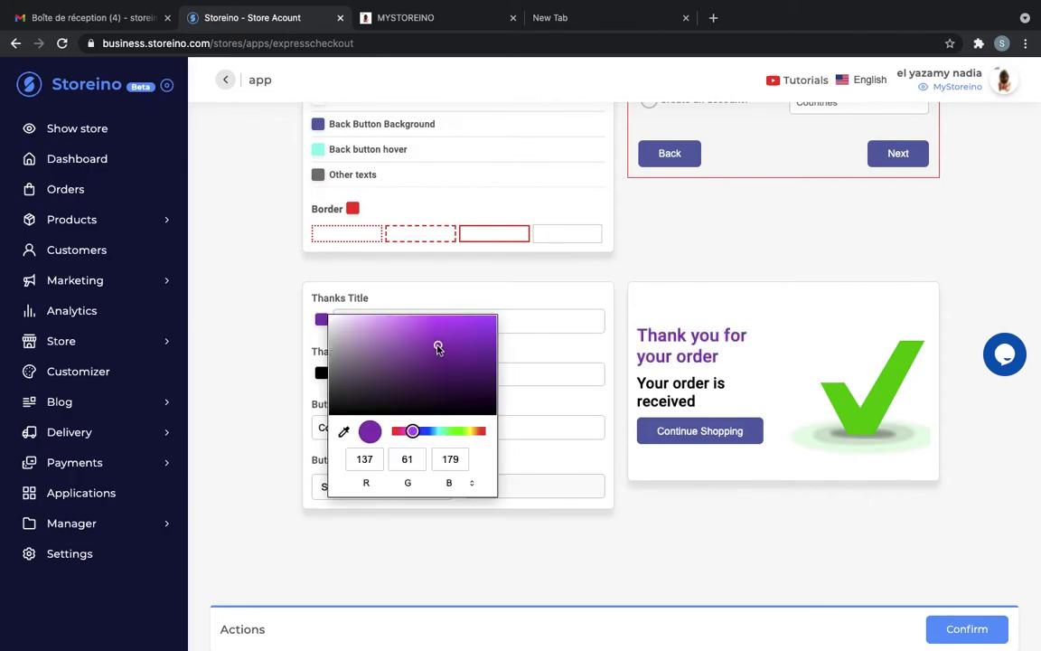
{"action": "left_click", "coordinate": [402, 322]}
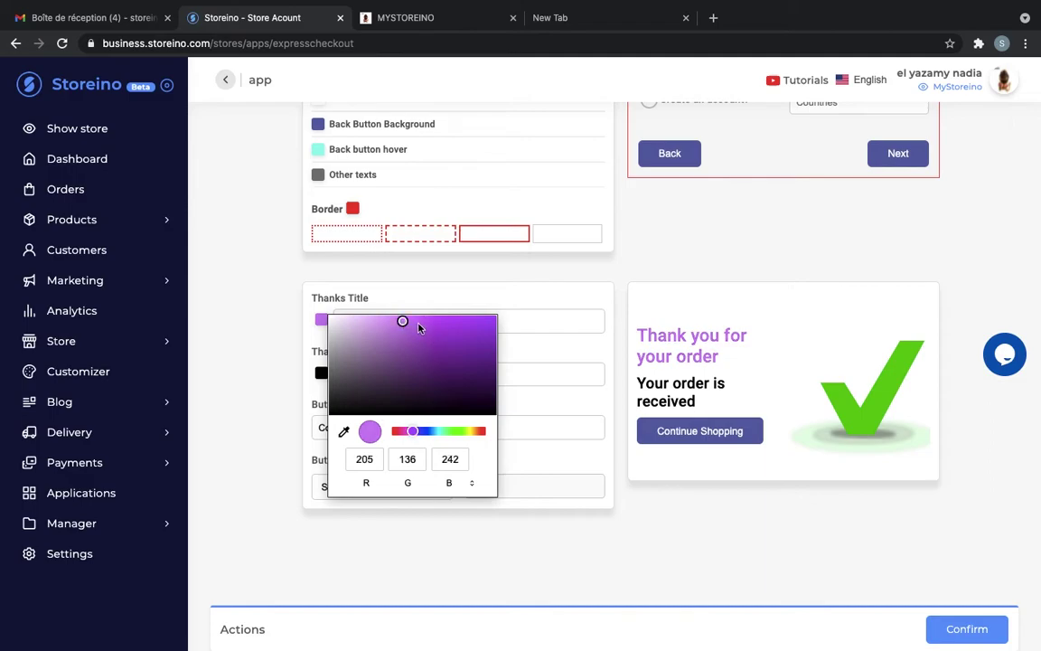
Replace the Thanks Title text with "Merci pour votre commande".
{"action": "left_click", "coordinate": [447, 289]}
{"action": "left_click_drag", "start_coordinate": [444, 321], "coordinate": [336, 321]}
{"action": "type", "text": "Merci"}
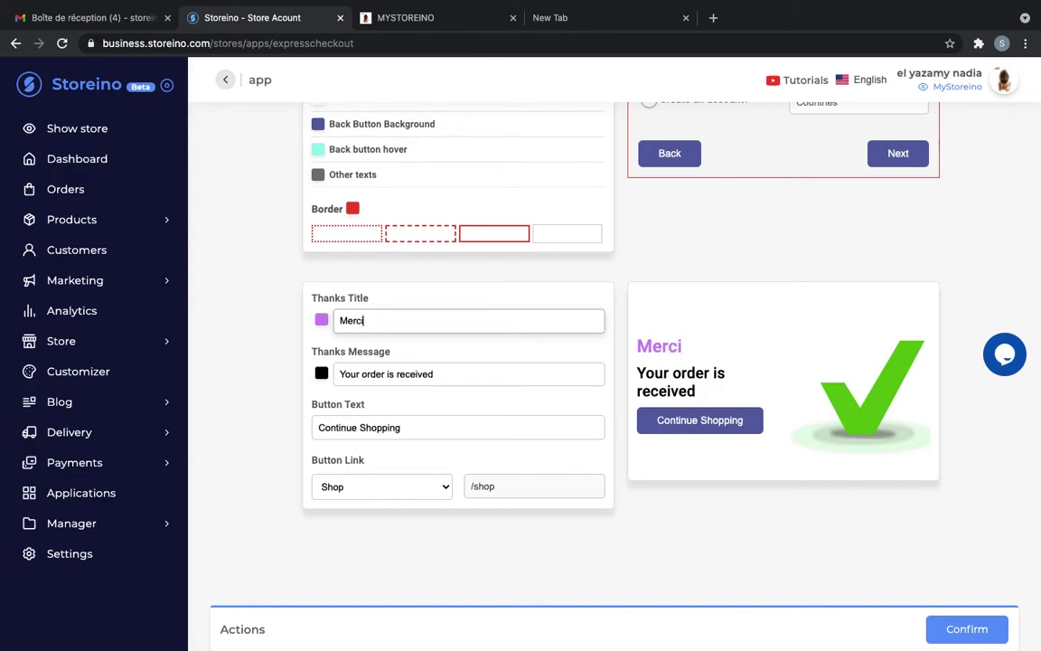
{"action": "type", "text": " pour vo"}
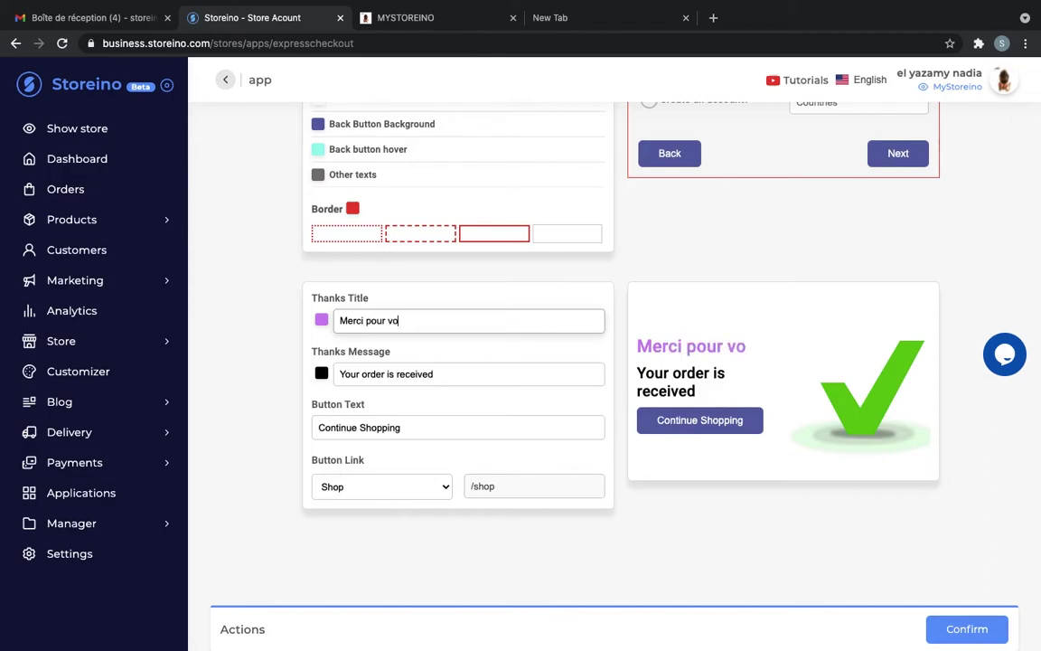
{"action": "type", "text": "tre commande"}
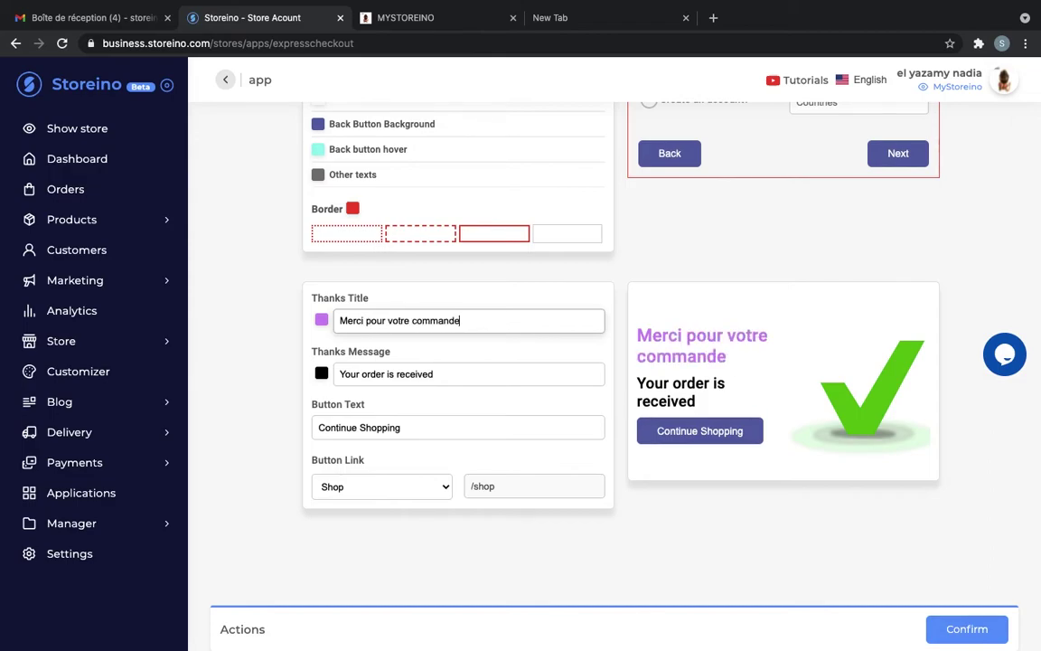
Replace the Thanks Message text with "Nous vous appelons pour confirmer vos infos".
{"action": "triple_click", "coordinate": [391, 374]}
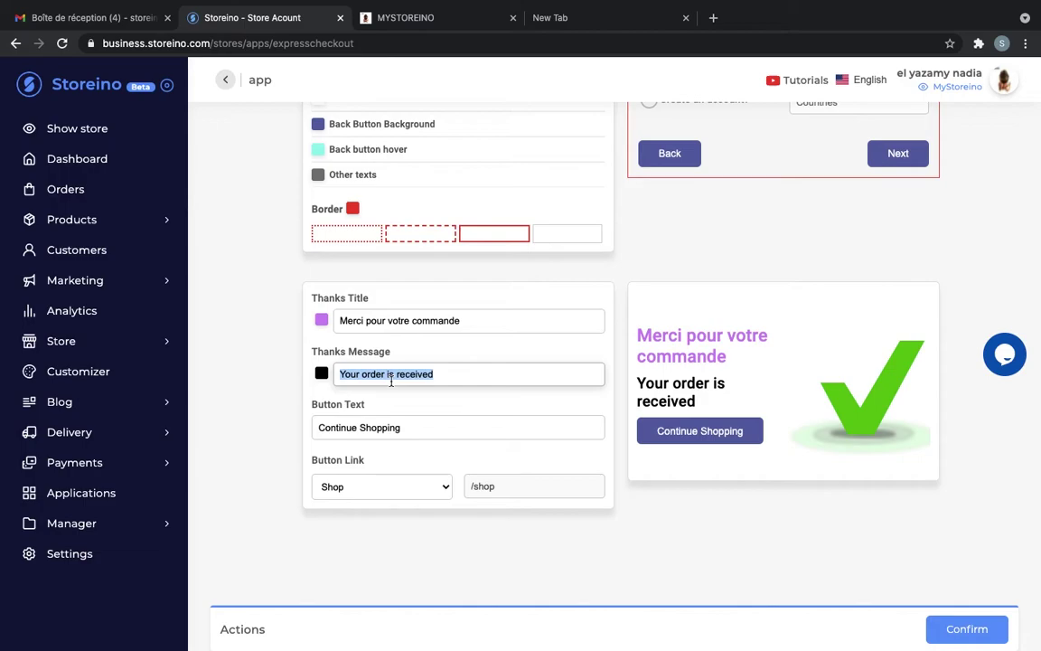
{"action": "type", "text": "N"}
{"action": "key", "text": "BackSpace"}
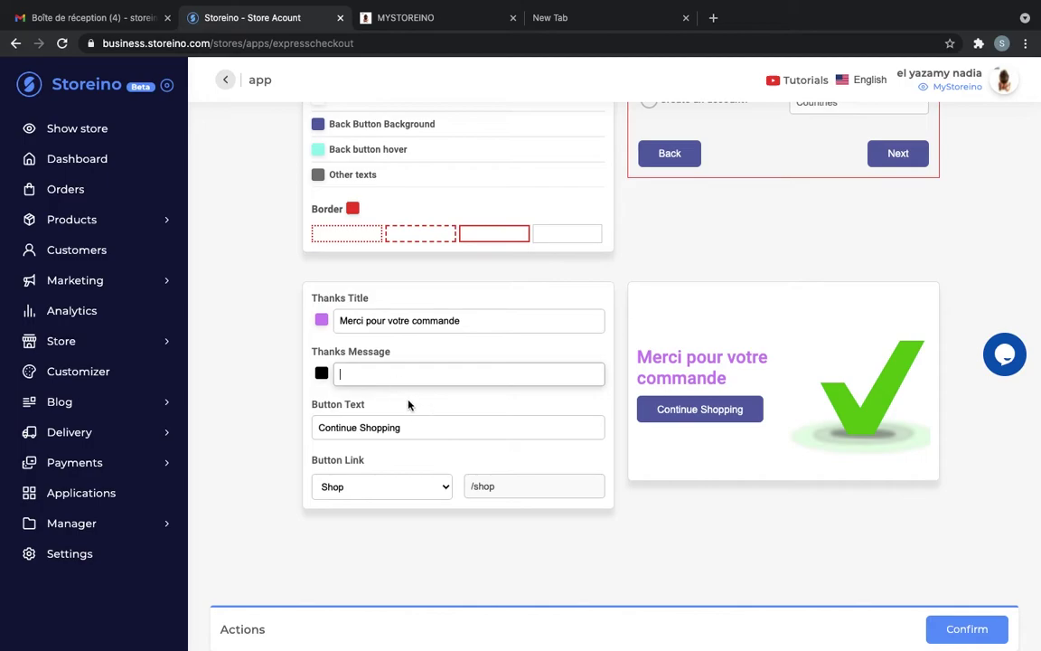
{"action": "left_click", "coordinate": [354, 376]}
{"action": "type", "text": "Nous vous appellons pour"}
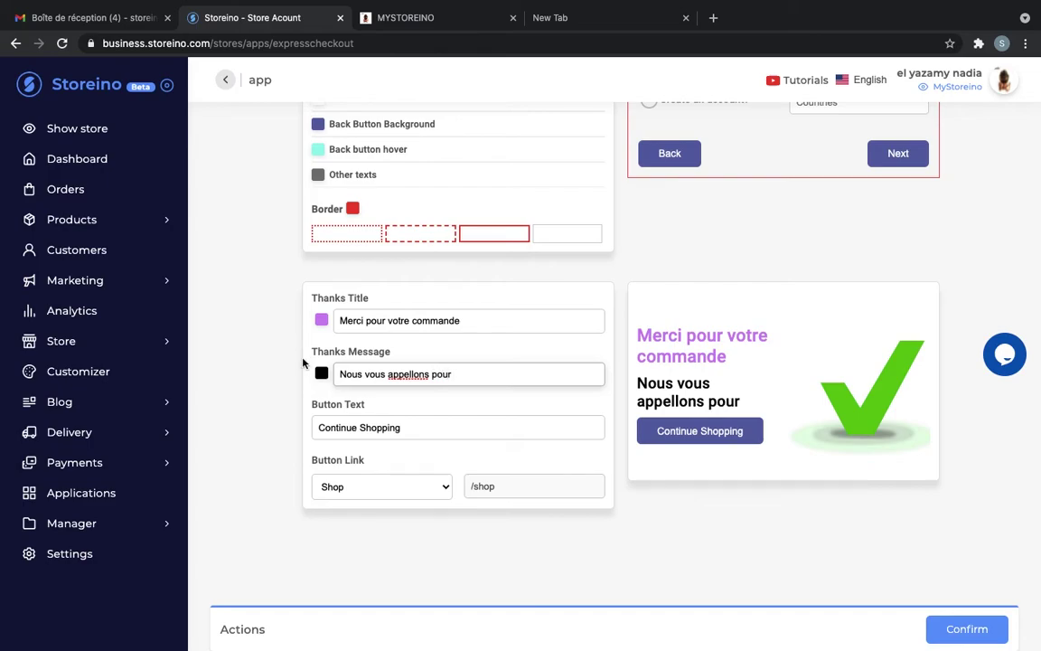
{"action": "left_click", "coordinate": [411, 374]}
{"action": "key", "text": "BackSpace"}
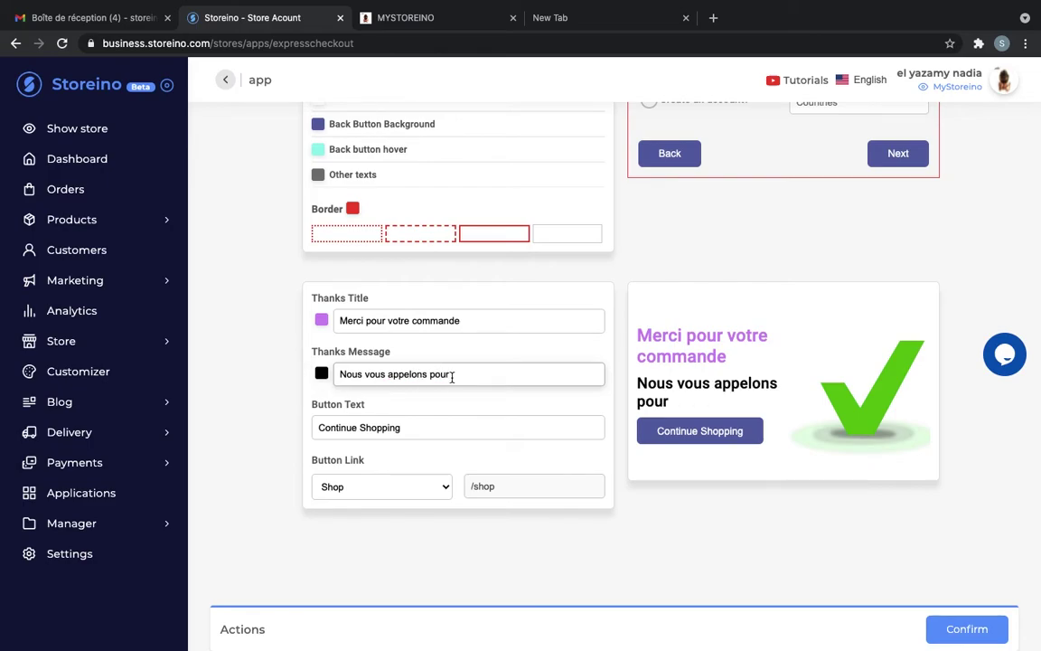
{"action": "left_click", "coordinate": [451, 373]}
{"action": "type", "text": "confimr"}
{"action": "key", "text": "BackSpace"}
{"action": "type", "text": "rmer vos infos"}
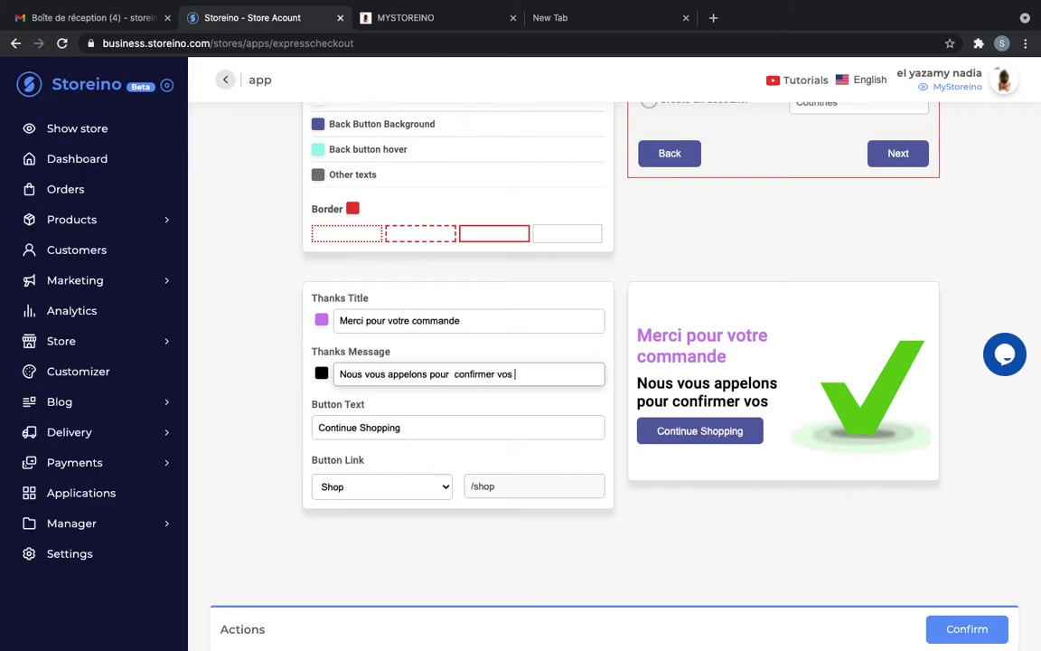
{"action": "left_click", "coordinate": [490, 409]}
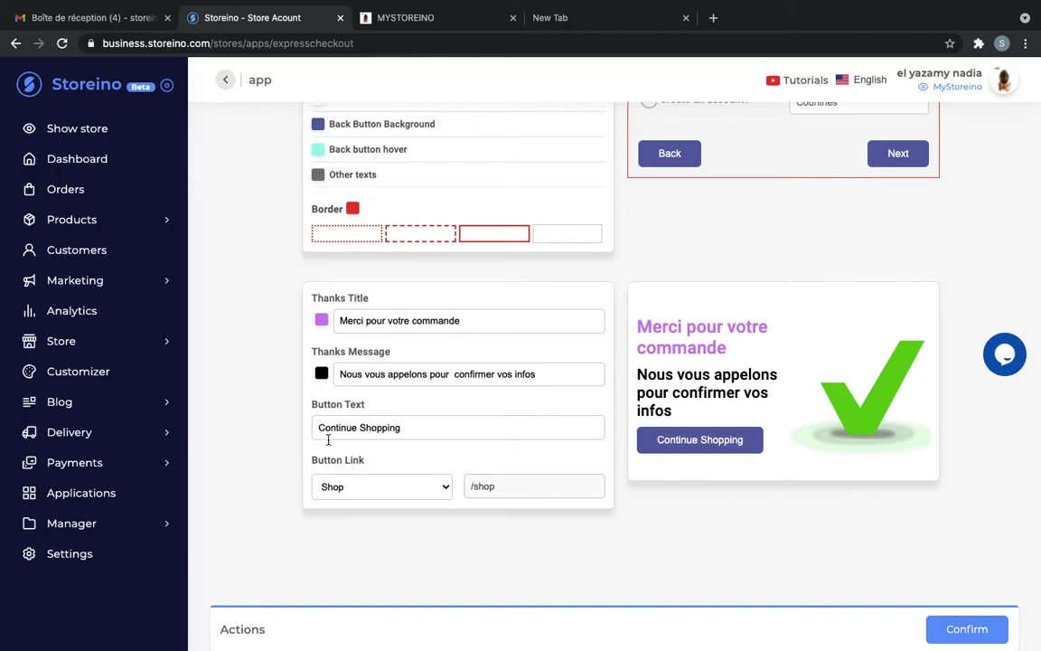
Change the thank-you message's Button Text to "Continuer les achats".
{"action": "triple_click", "coordinate": [381, 430]}
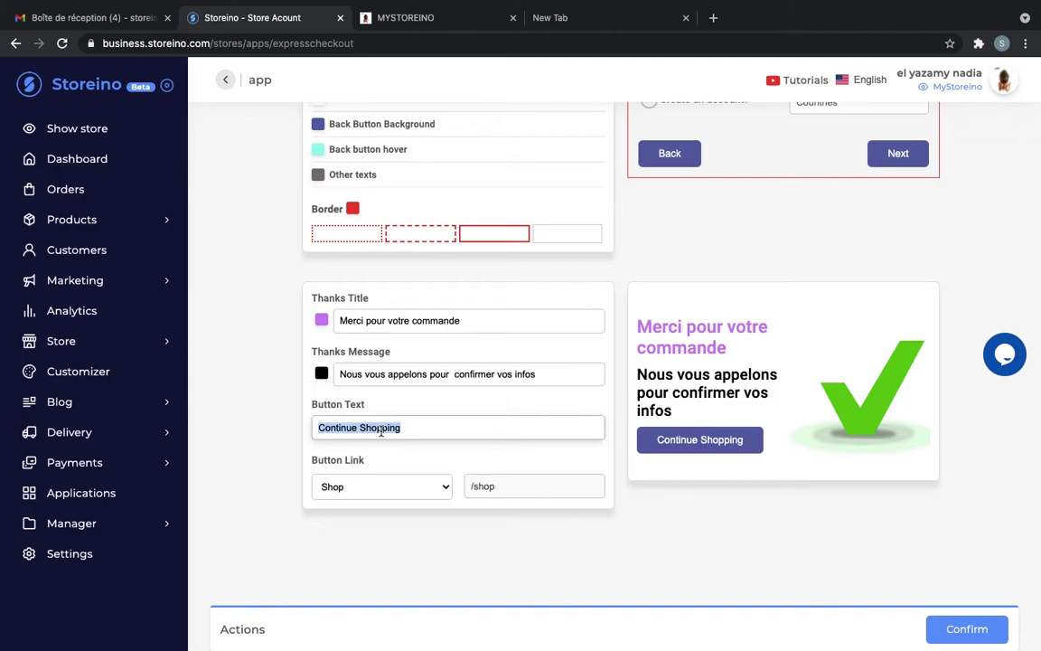
{"action": "type", "text": "Continuer"}
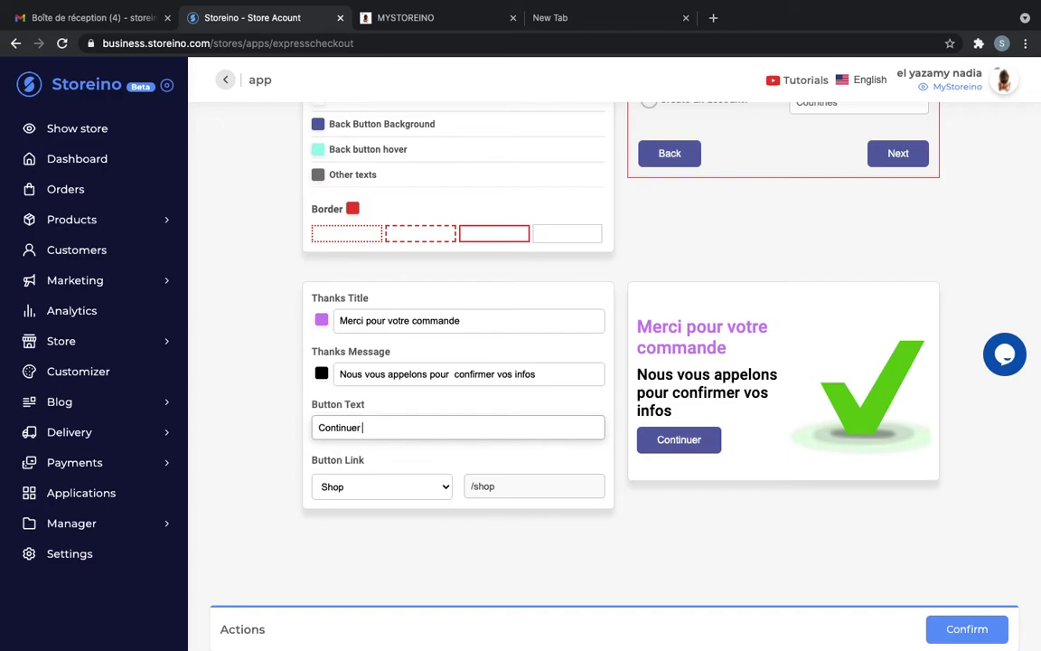
{"action": "type", "text": " les achats"}
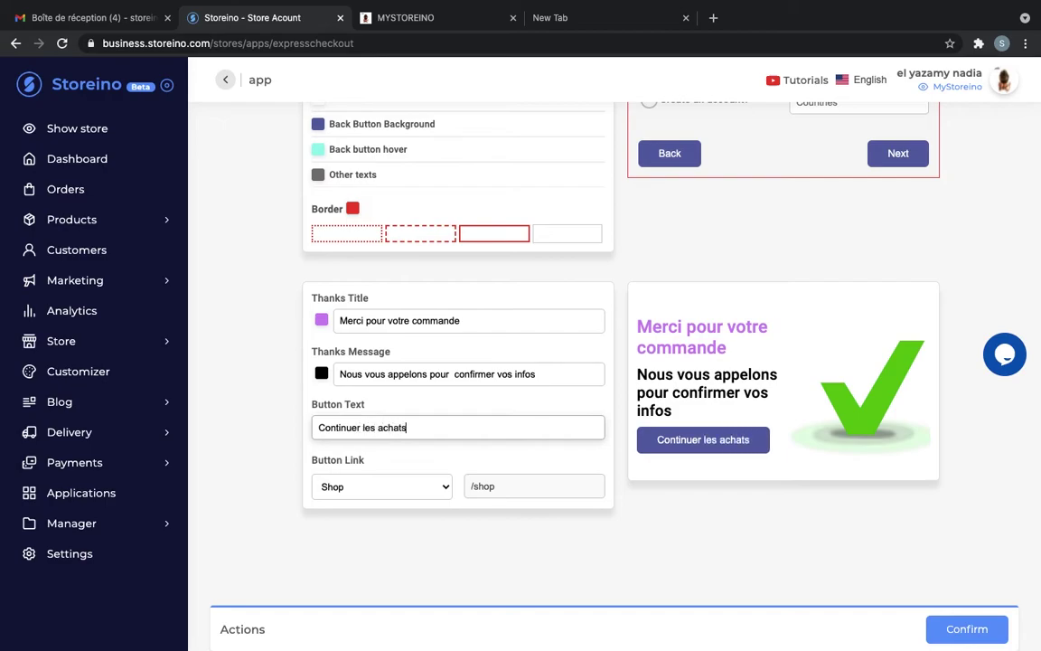
{"action": "left_click", "coordinate": [395, 515]}
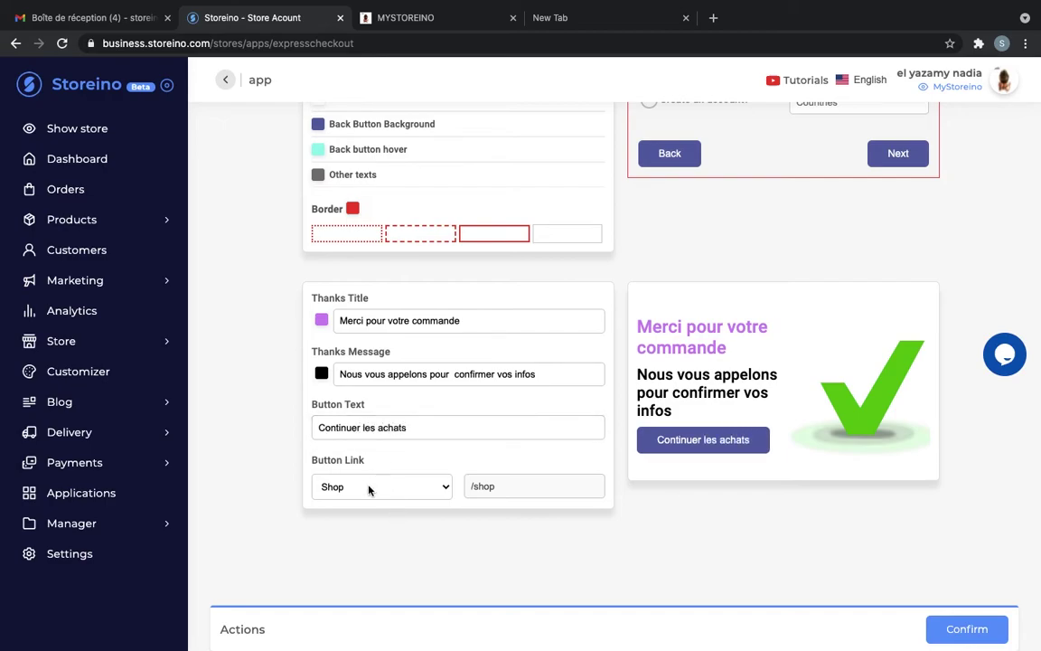
Try Home as the thank-you Button Link destination and set it back to Shop.
{"action": "left_click", "coordinate": [421, 488]}
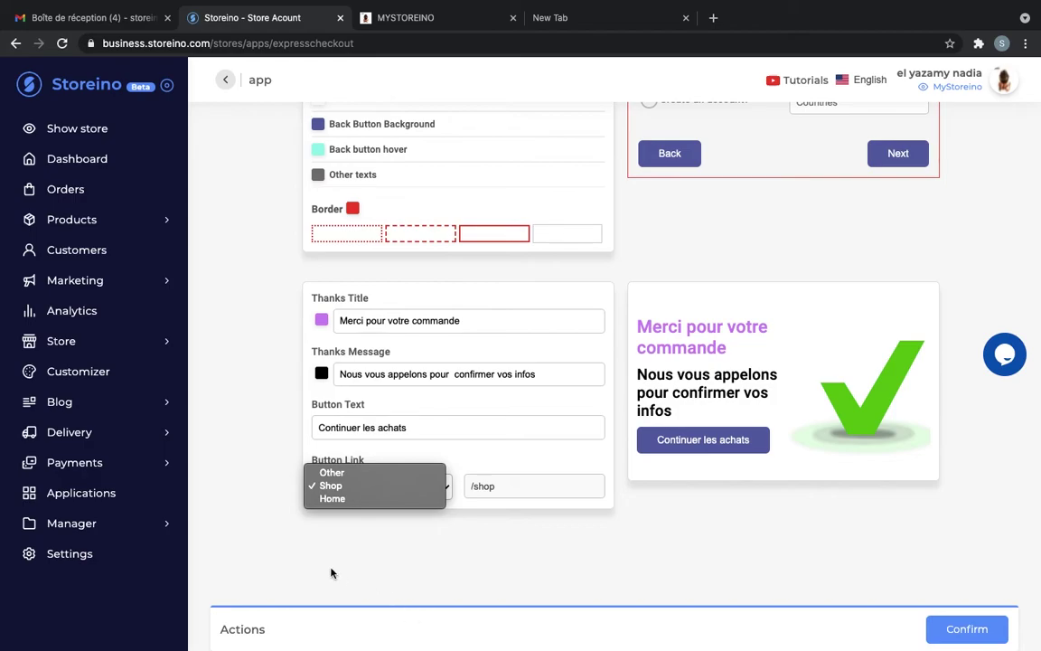
{"action": "left_click", "coordinate": [329, 486]}
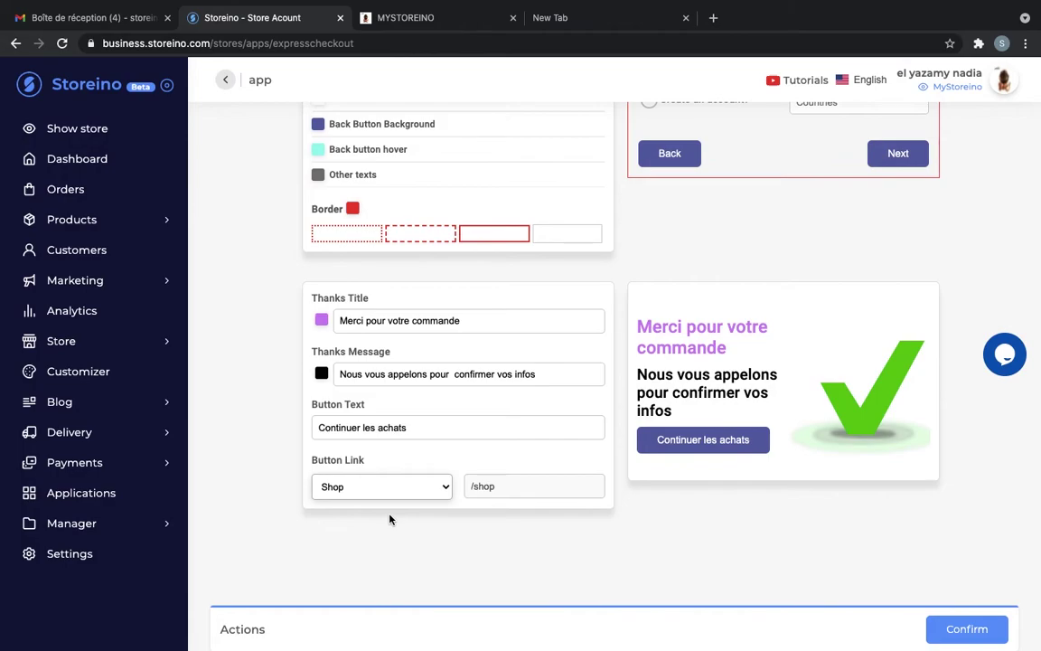
{"action": "left_click", "coordinate": [430, 494]}
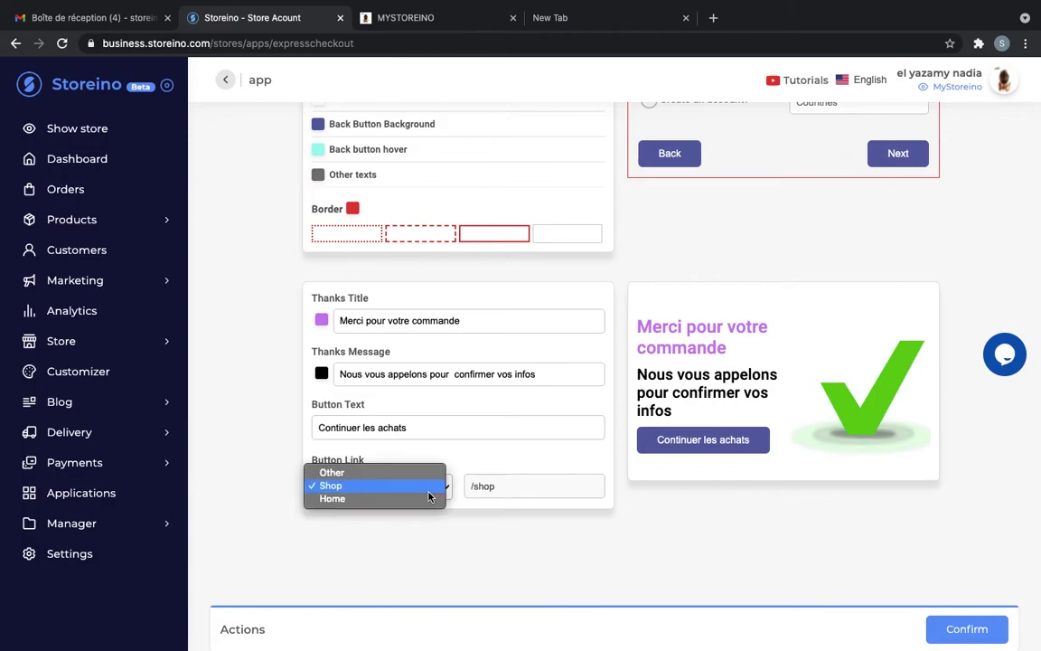
{"action": "left_click", "coordinate": [425, 499]}
{"action": "left_click", "coordinate": [428, 493]}
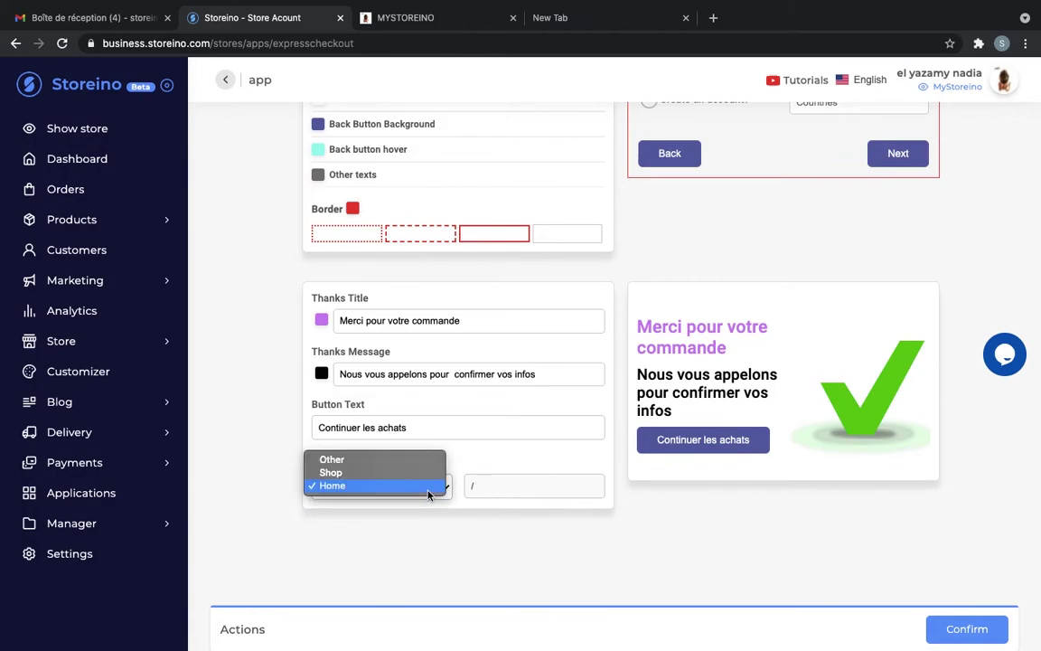
{"action": "left_click", "coordinate": [412, 473]}
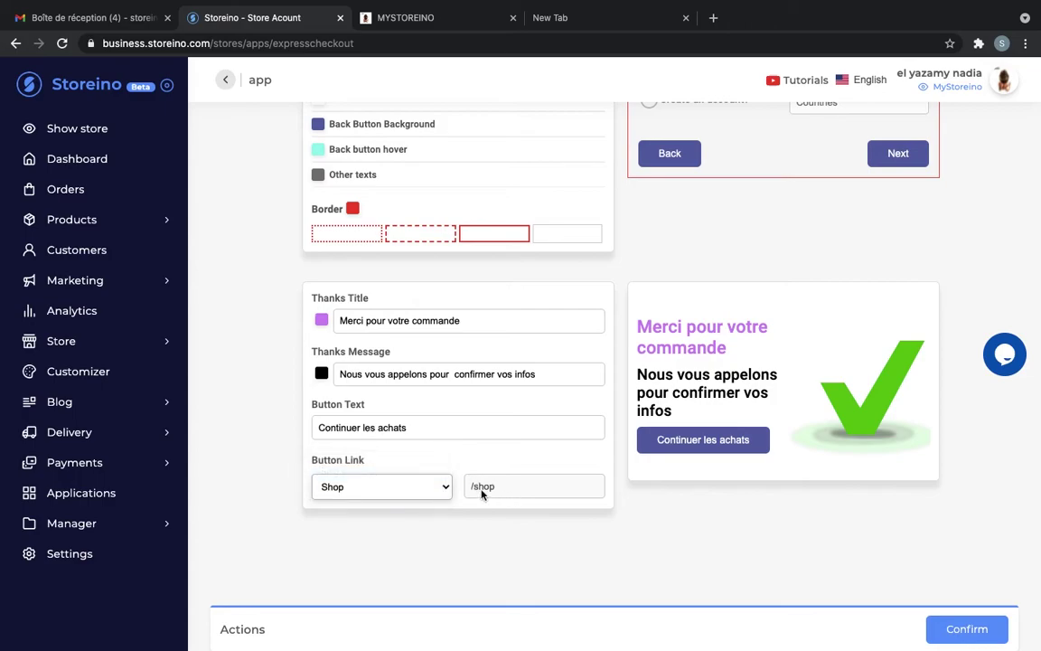
Try the Other option with its custom address field for the Button Link, and return it to Shop.
{"action": "left_click", "coordinate": [403, 496]}
{"action": "left_click", "coordinate": [425, 472]}
{"action": "left_click", "coordinate": [494, 486]}
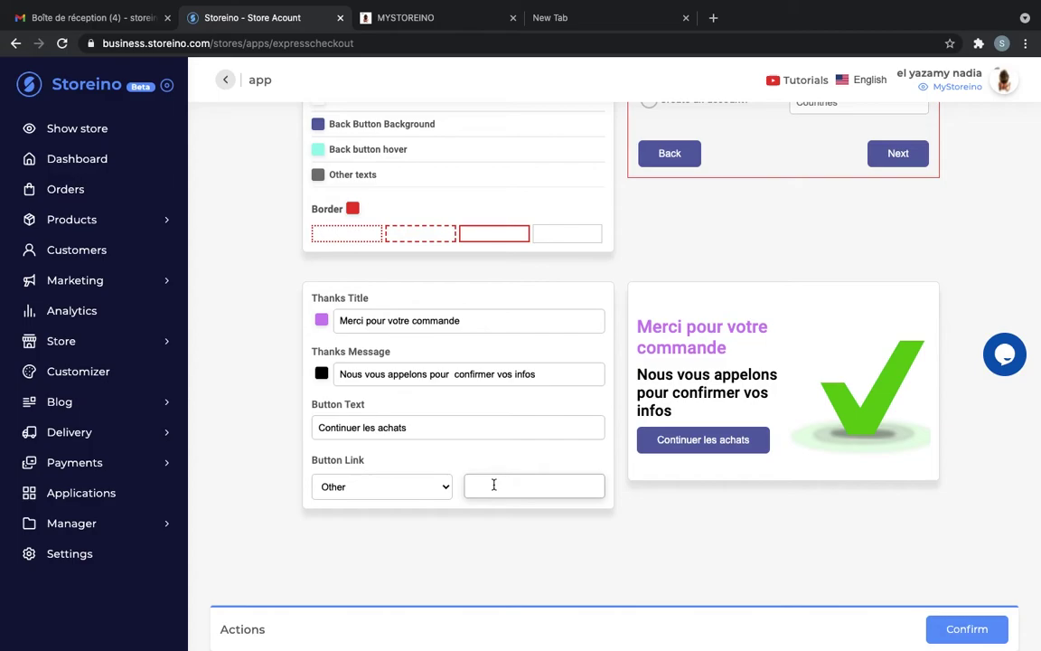
{"action": "left_click", "coordinate": [619, 542]}
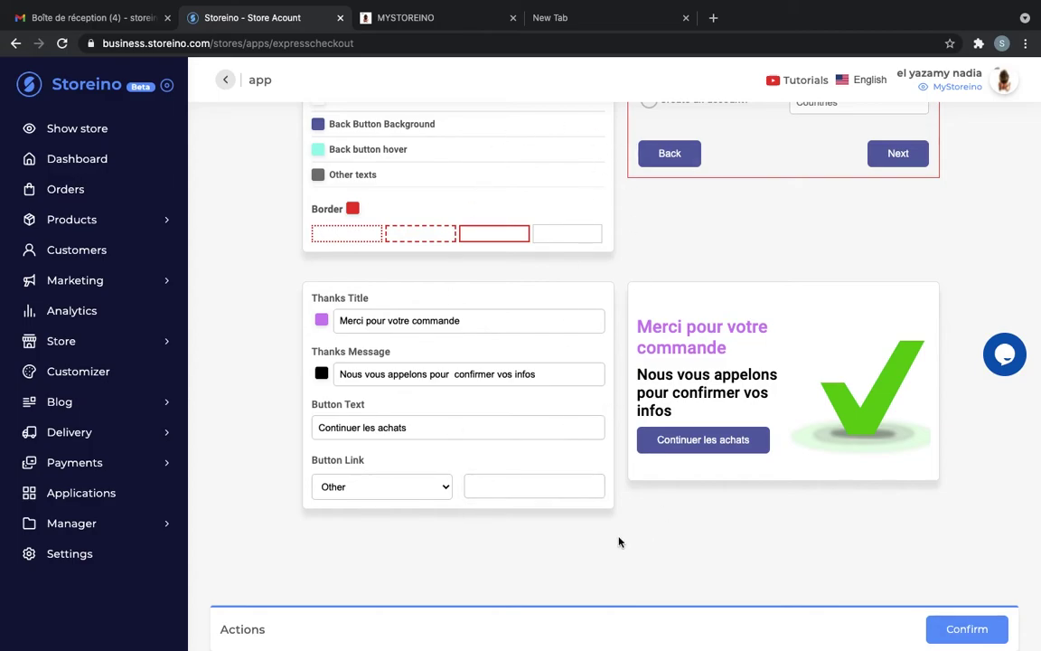
{"action": "left_click", "coordinate": [491, 485]}
{"action": "left_click", "coordinate": [441, 485]}
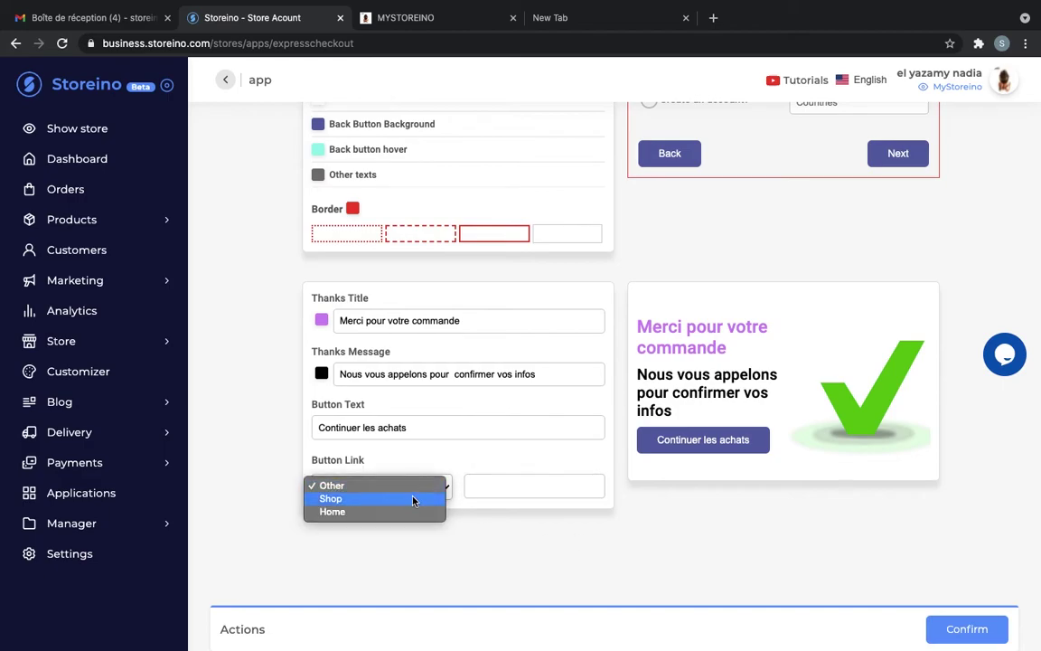
{"action": "left_click", "coordinate": [413, 499]}
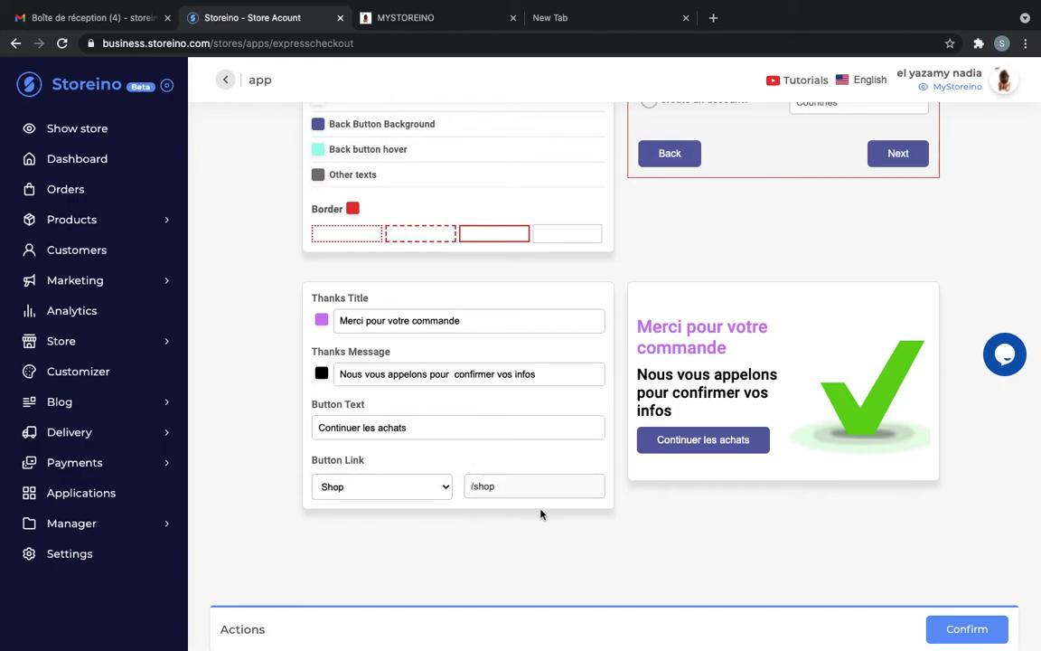
Save the Express Checkout settings and open the product "Savon noir à base de roses 100% naturel" in the MYSTOREINO storefront.
{"action": "scroll", "coordinate": [560, 533], "scroll_direction": "up", "scroll_amount": 3}
{"action": "left_click", "coordinate": [954, 627]}
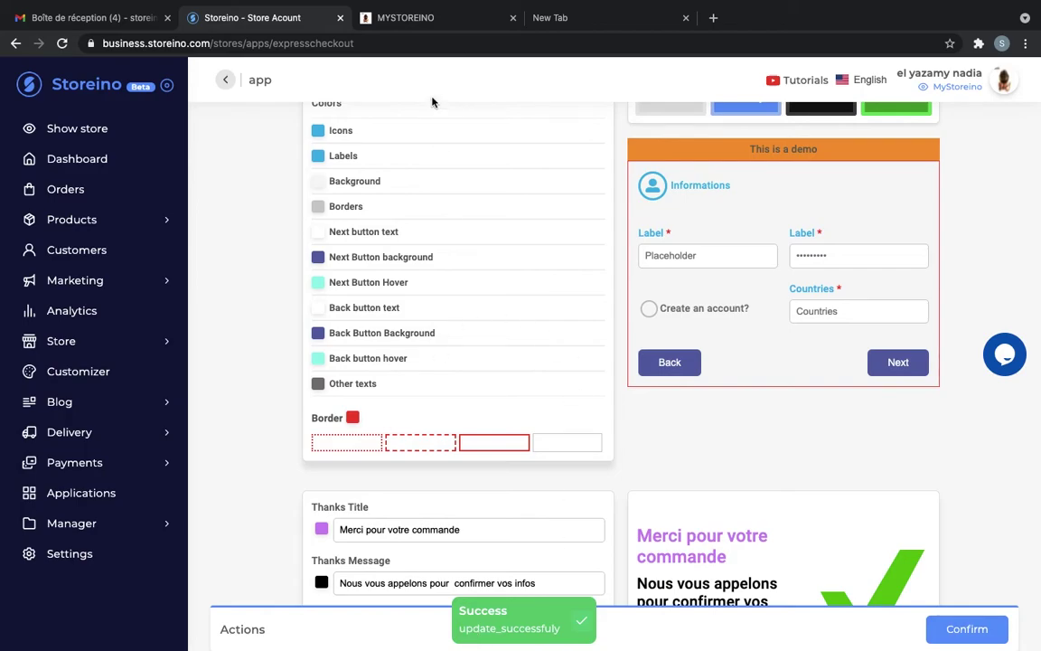
{"action": "left_click", "coordinate": [375, 16]}
{"action": "scroll", "coordinate": [257, 408], "scroll_direction": "down", "scroll_amount": 5}
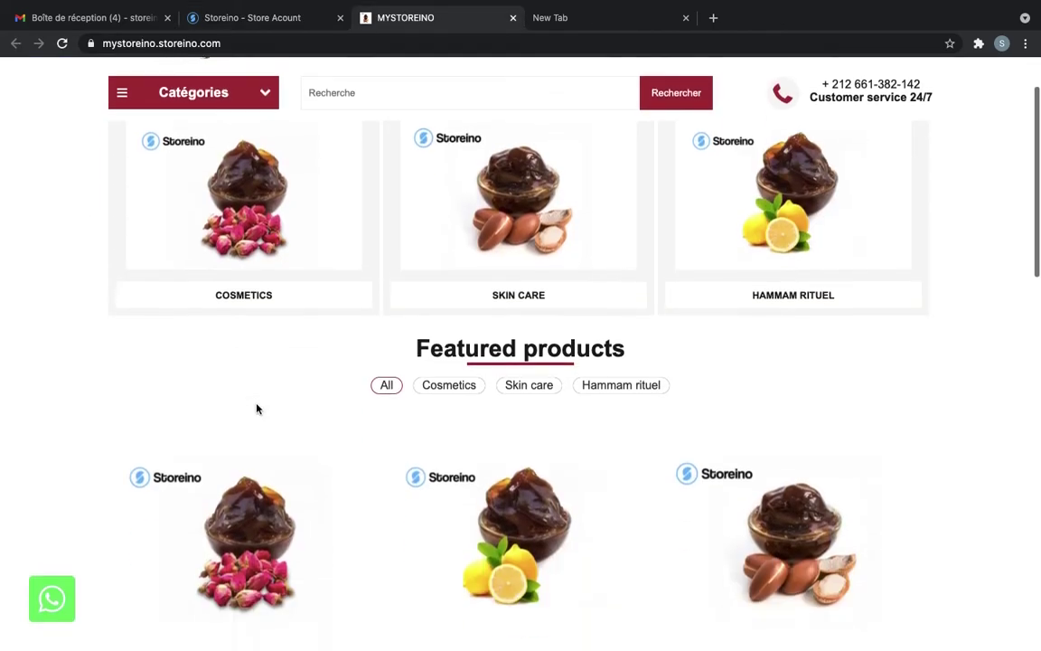
{"action": "left_click", "coordinate": [246, 385]}
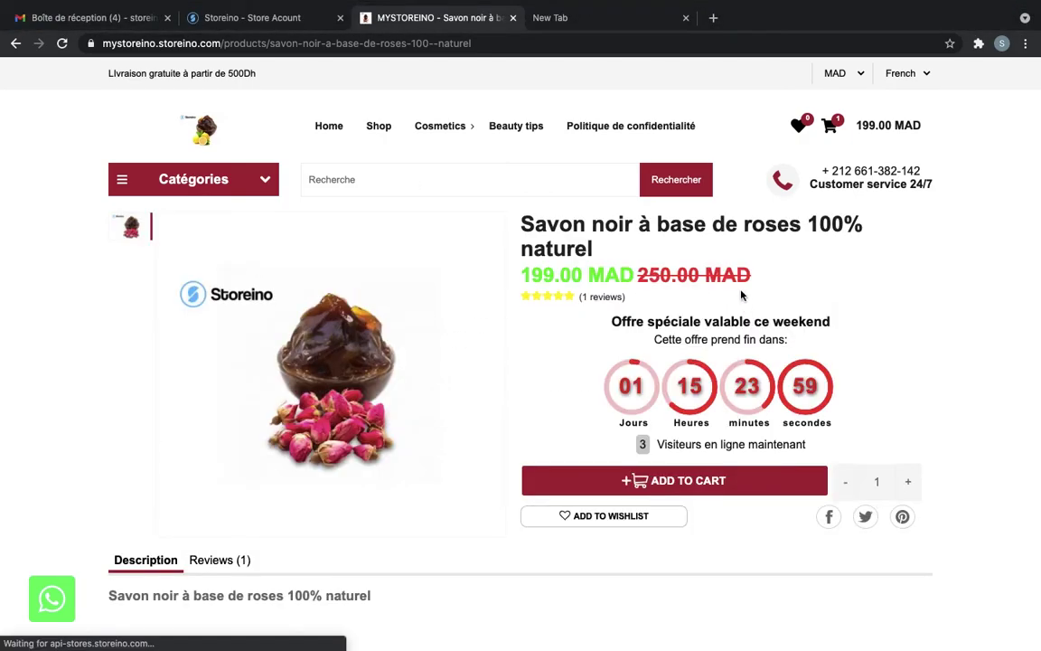
Look over the product page and reload it to check the checkout form's saved styling.
{"action": "scroll", "coordinate": [741, 294], "scroll_direction": "down", "scroll_amount": 3}
{"action": "scroll", "coordinate": [741, 293], "scroll_direction": "down", "scroll_amount": 3}
{"action": "scroll", "coordinate": [741, 293], "scroll_direction": "up", "scroll_amount": 6}
{"action": "left_click", "coordinate": [742, 296]}
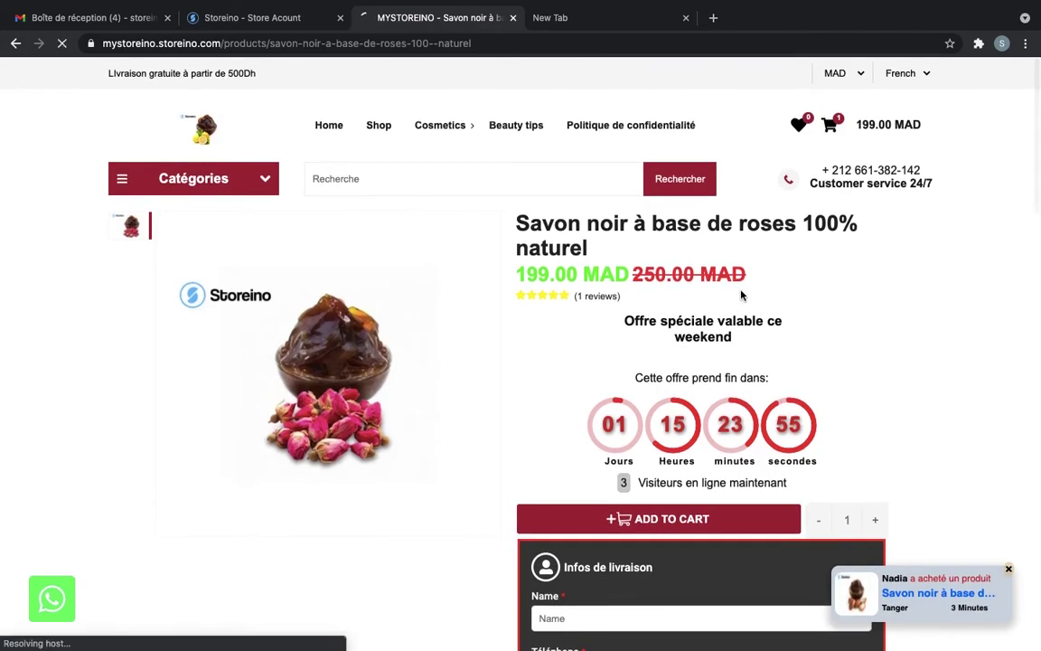
{"action": "left_click", "coordinate": [284, 23]}
{"action": "left_click", "coordinate": [422, 20]}
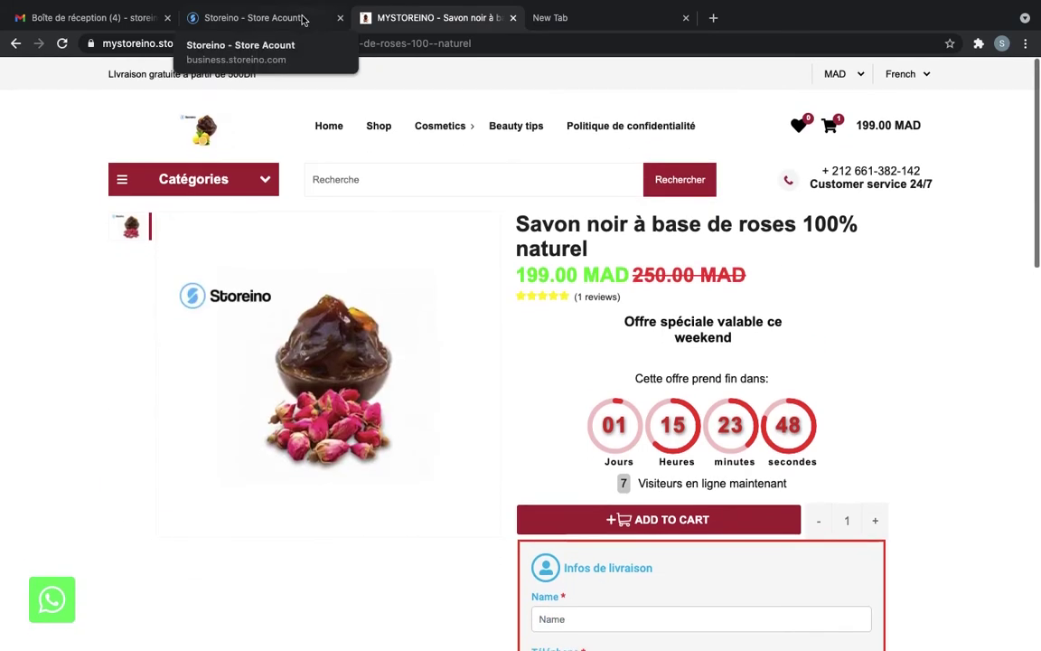
Return to the storefront's home page and reopen the product "Savon noir à base de roses 100% naturel".
{"action": "left_click", "coordinate": [201, 128]}
{"action": "left_click", "coordinate": [239, 19]}
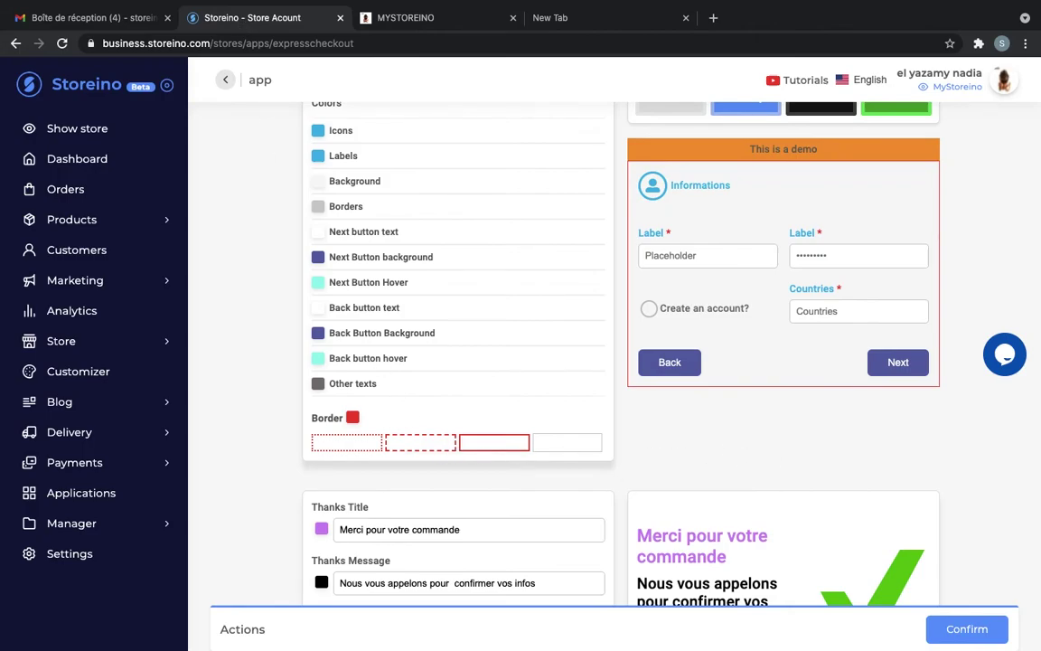
{"action": "left_click", "coordinate": [476, 18]}
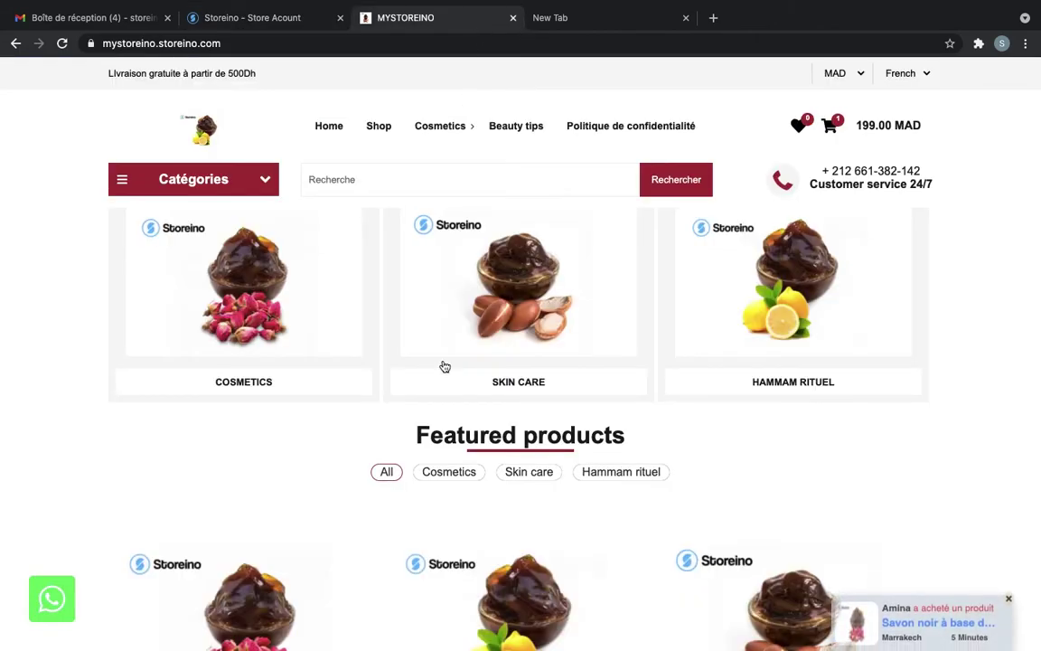
{"action": "scroll", "coordinate": [442, 361], "scroll_direction": "down", "scroll_amount": 3}
{"action": "left_click", "coordinate": [280, 398]}
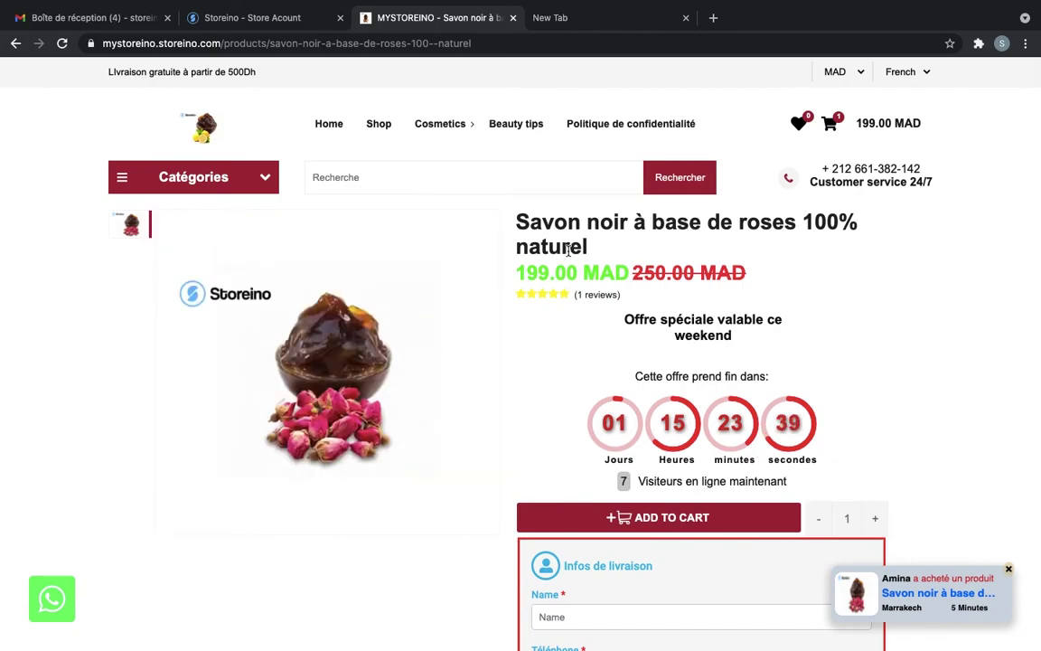
Examine the "Infos de livraison" checkout form on the product page, including its fields, colors, border and Suivant button.
{"action": "scroll", "coordinate": [696, 207], "scroll_direction": "down", "scroll_amount": 2}
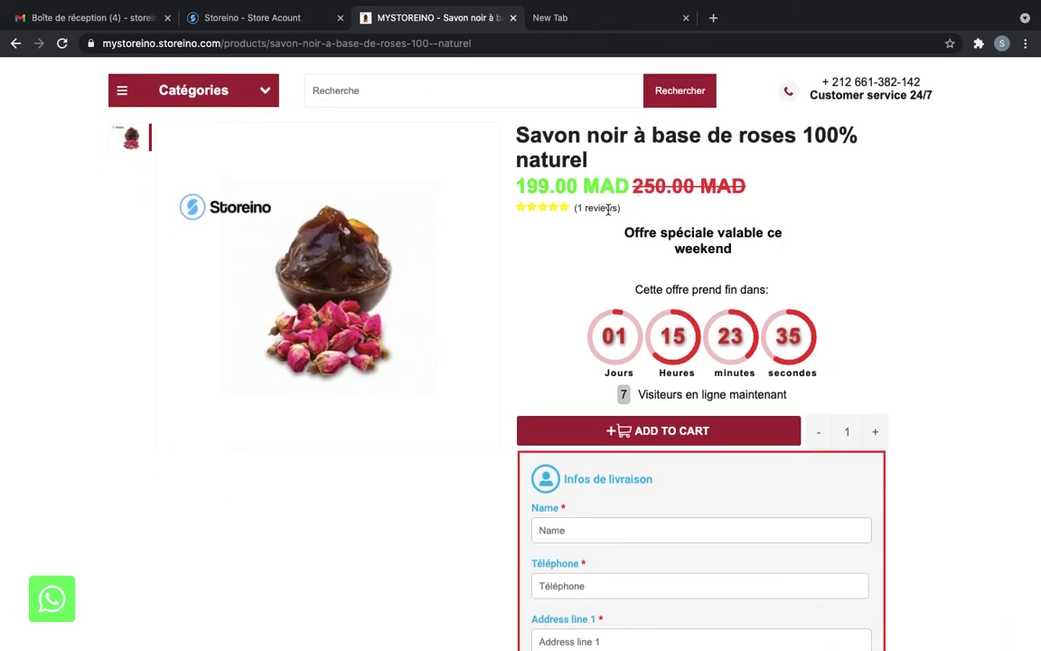
{"action": "scroll", "coordinate": [602, 267], "scroll_direction": "down", "scroll_amount": 4}
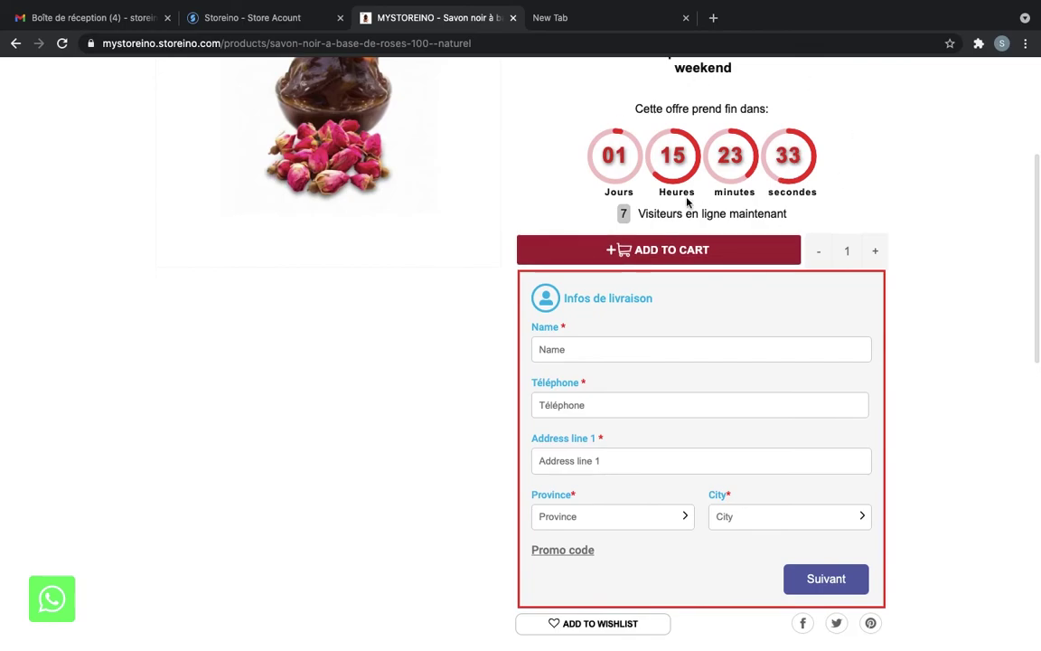
{"action": "scroll", "coordinate": [723, 181], "scroll_direction": "up", "scroll_amount": 3}
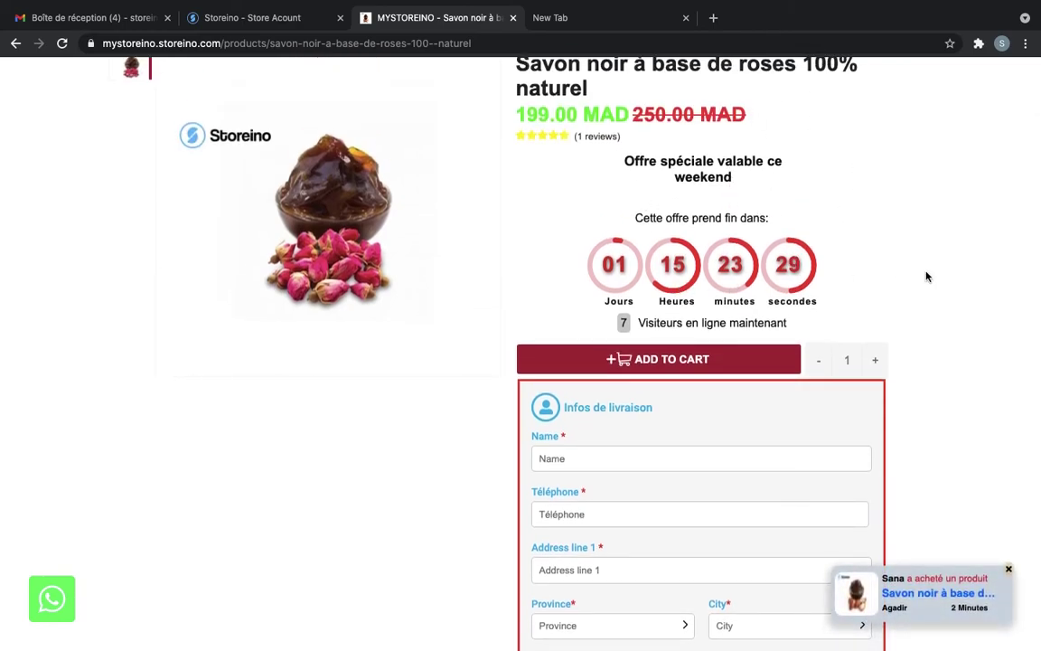
{"action": "scroll", "coordinate": [926, 273], "scroll_direction": "down", "scroll_amount": 3}
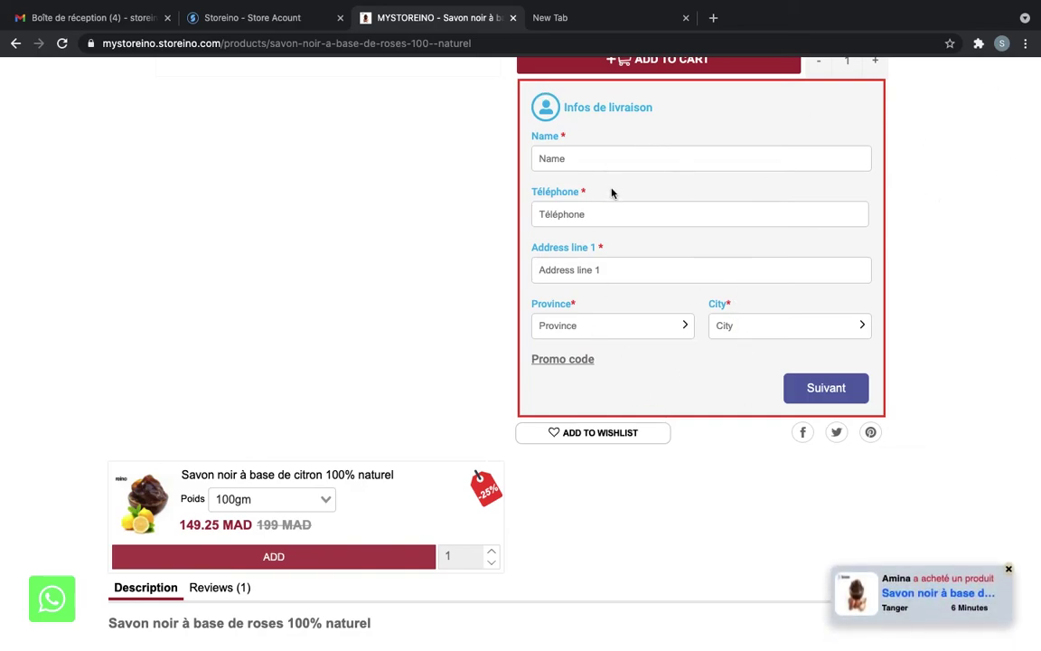
{"action": "scroll", "coordinate": [611, 192], "scroll_direction": "down", "scroll_amount": 3}
{"action": "scroll", "coordinate": [611, 192], "scroll_direction": "up", "scroll_amount": 4}
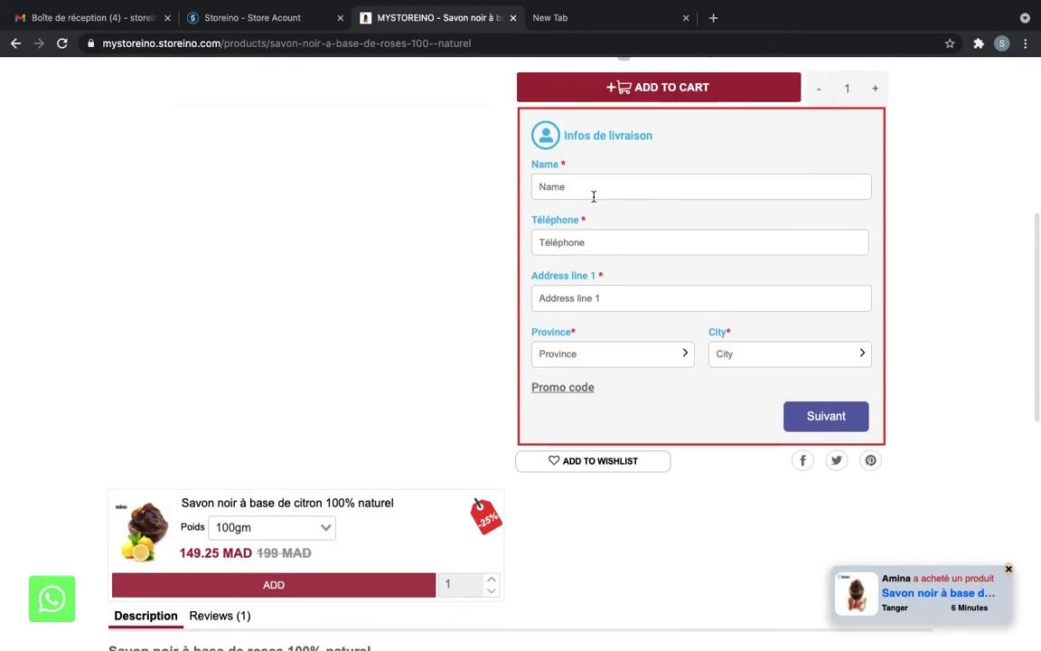
Fill in the customer's name, phone number and street address in the "Infos de livraison" form using the saved suggestions.
{"action": "left_click", "coordinate": [594, 196]}
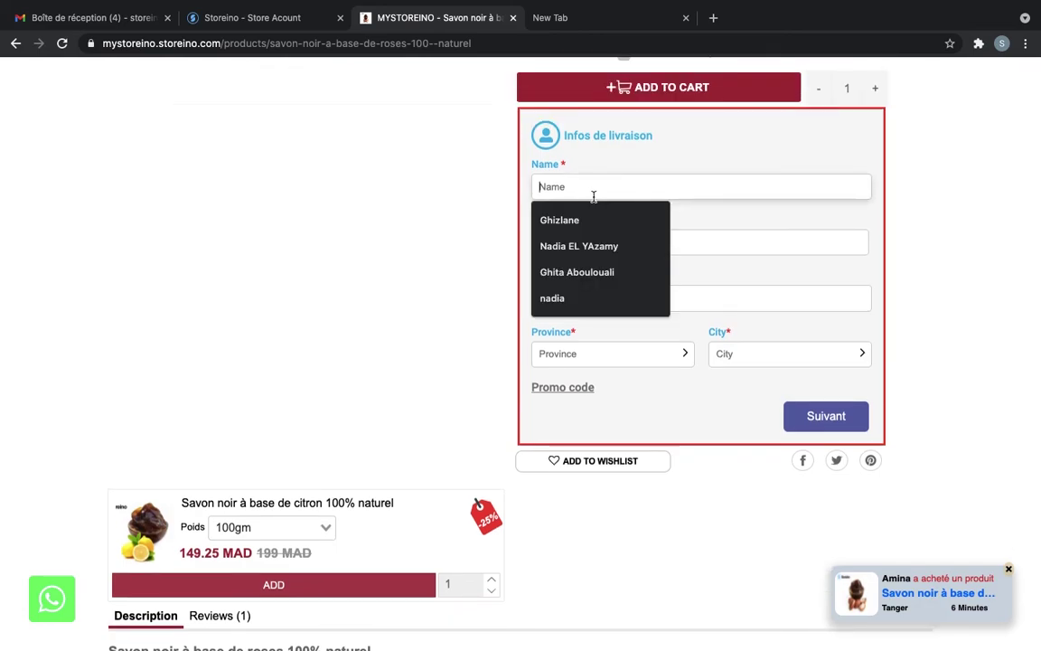
{"action": "left_click", "coordinate": [586, 271]}
{"action": "left_click", "coordinate": [603, 239]}
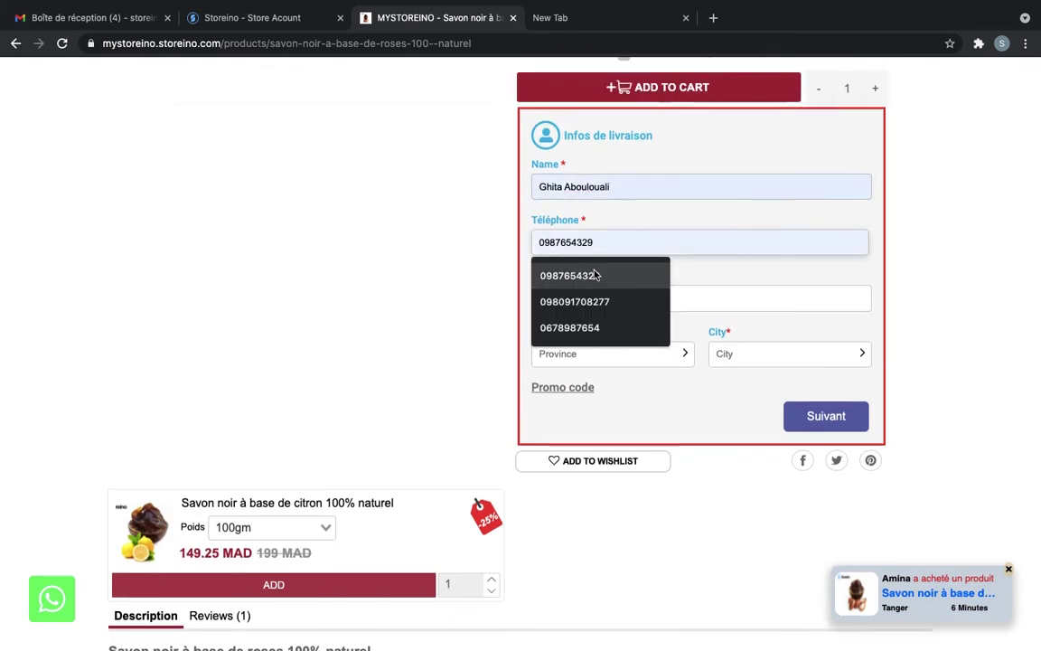
{"action": "left_click", "coordinate": [605, 272]}
{"action": "left_click", "coordinate": [586, 304]}
{"action": "left_click", "coordinate": [583, 333]}
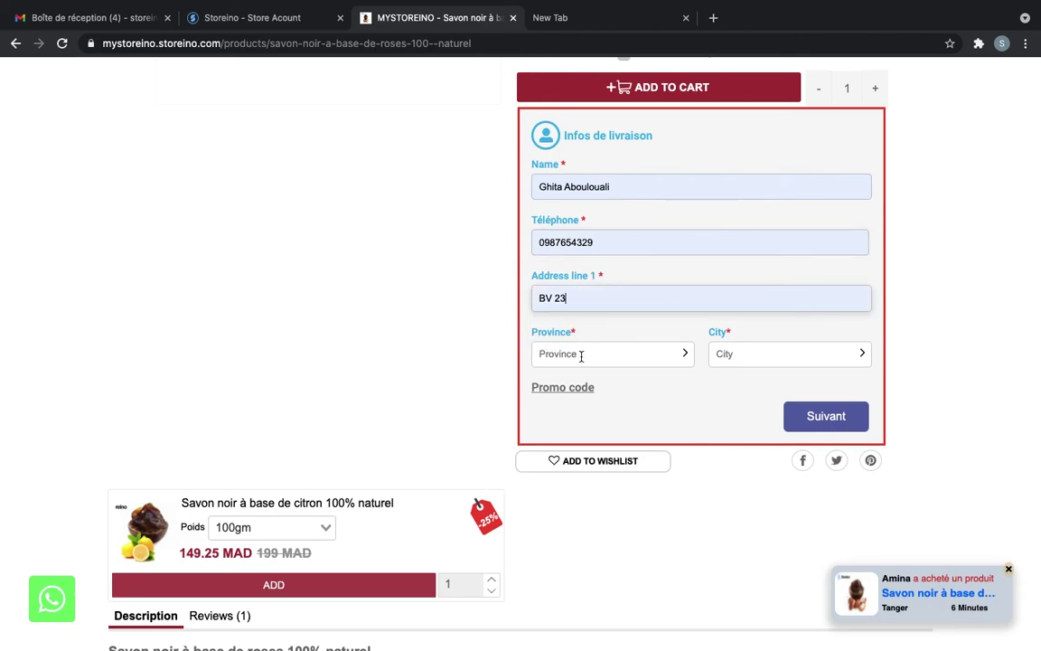
Choose Casablanca-Settat as the province and Casablanca as the city, and proceed to the delivery stage.
{"action": "left_click", "coordinate": [580, 355]}
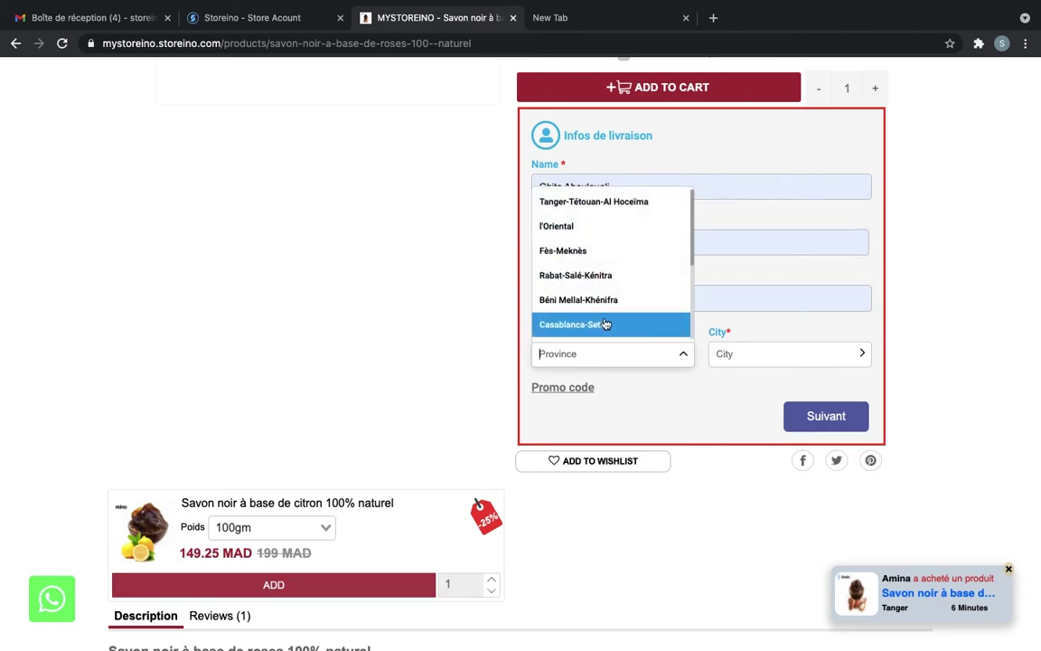
{"action": "left_click", "coordinate": [656, 324]}
{"action": "left_click", "coordinate": [715, 352]}
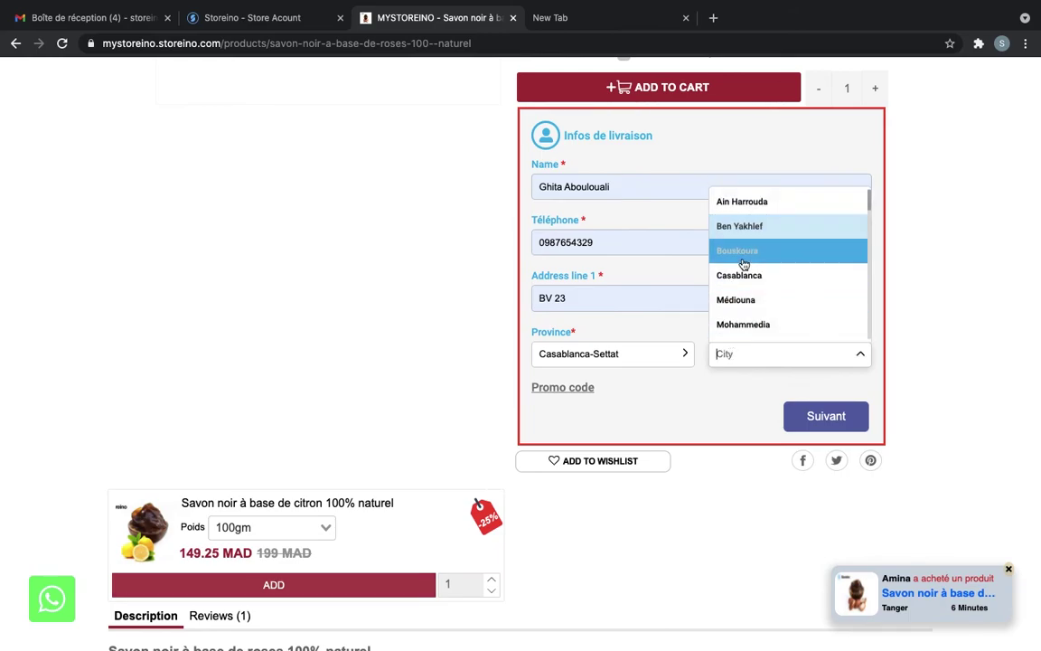
{"action": "left_click", "coordinate": [742, 280]}
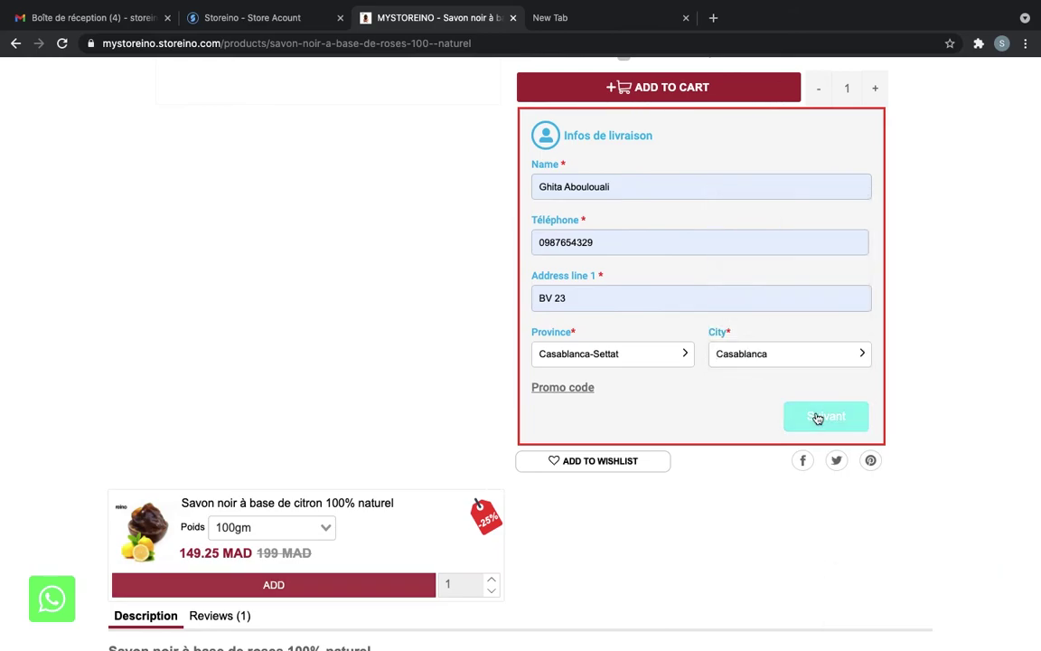
{"action": "left_click", "coordinate": [817, 418]}
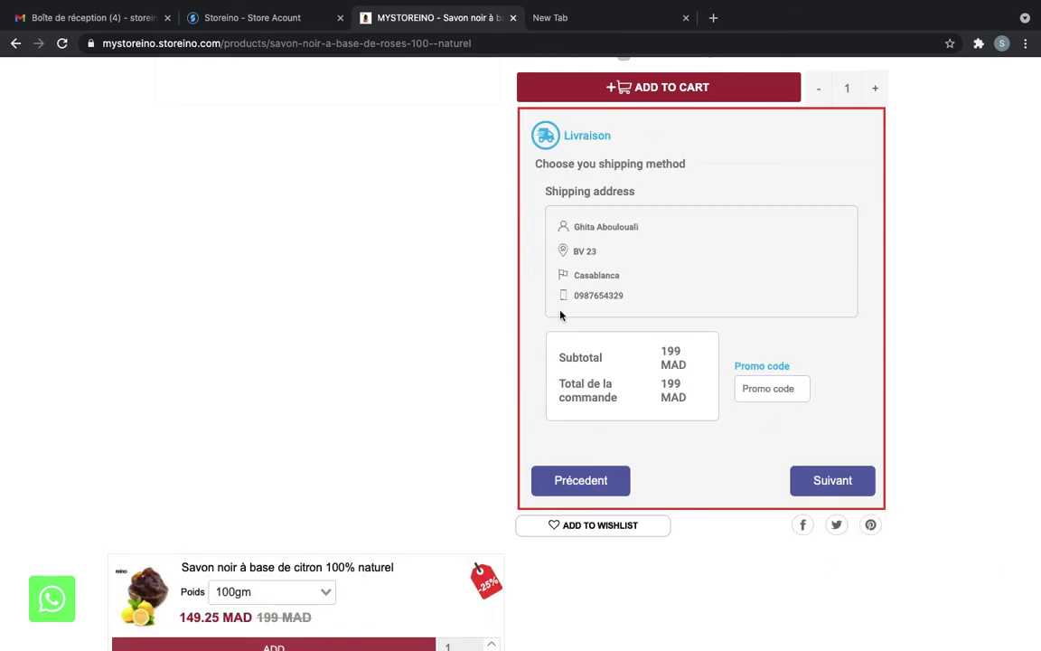
Review the Livraison summary and submit the order with the CashOnDelivery payment method.
{"action": "scroll", "coordinate": [681, 464], "scroll_direction": "down", "scroll_amount": 3}
{"action": "scroll", "coordinate": [680, 463], "scroll_direction": "up", "scroll_amount": 4}
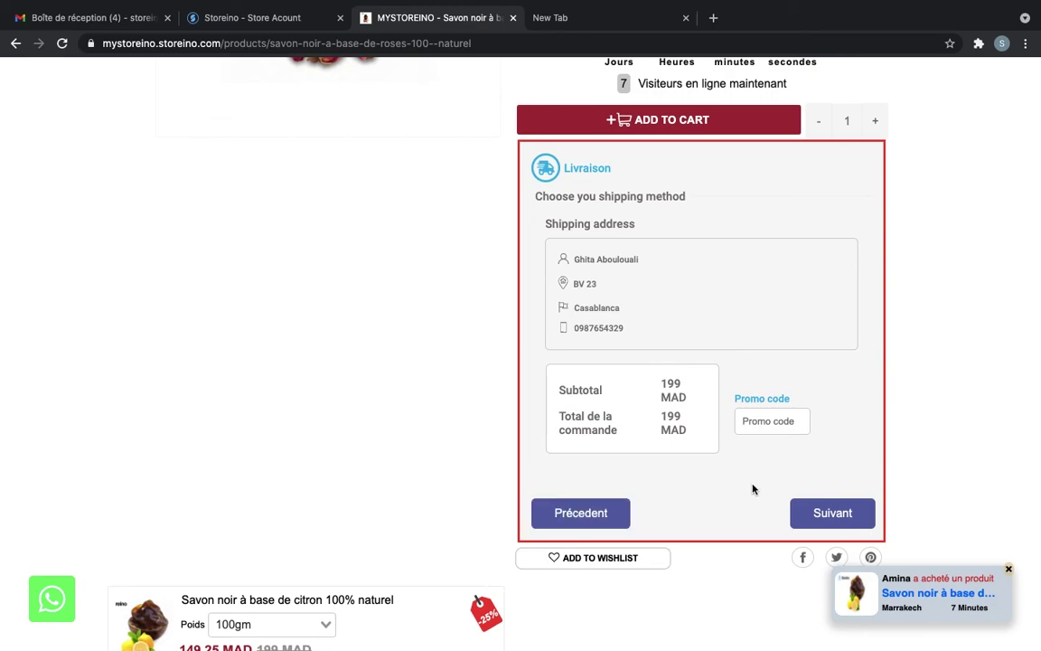
{"action": "scroll", "coordinate": [737, 546], "scroll_direction": "up", "scroll_amount": 1}
{"action": "left_click", "coordinate": [798, 522]}
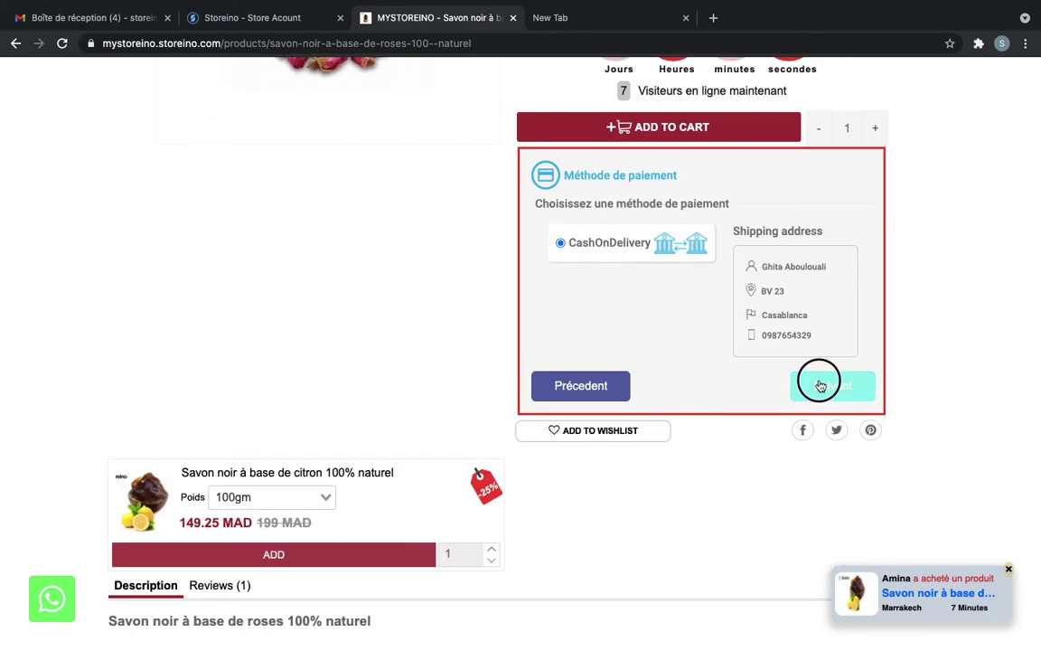
{"action": "left_click", "coordinate": [820, 385]}
Check the thank-you message in the checkout form, then continue shopping to look over the storefront's Shop page.
{"action": "scroll", "coordinate": [671, 312], "scroll_direction": "up", "scroll_amount": 2}
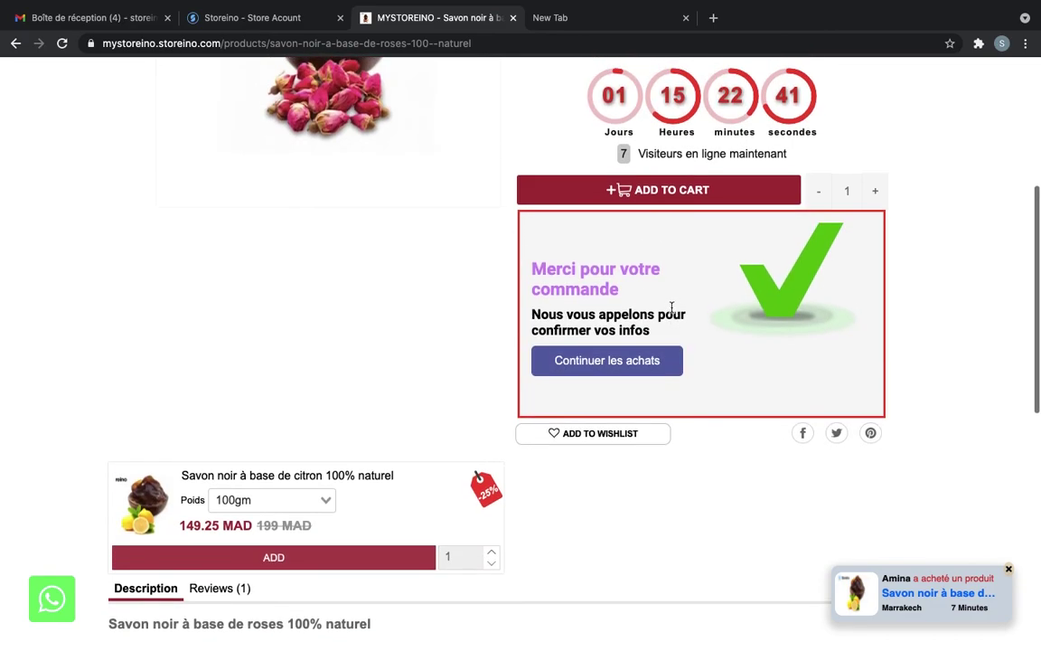
{"action": "scroll", "coordinate": [696, 277], "scroll_direction": "up", "scroll_amount": 3}
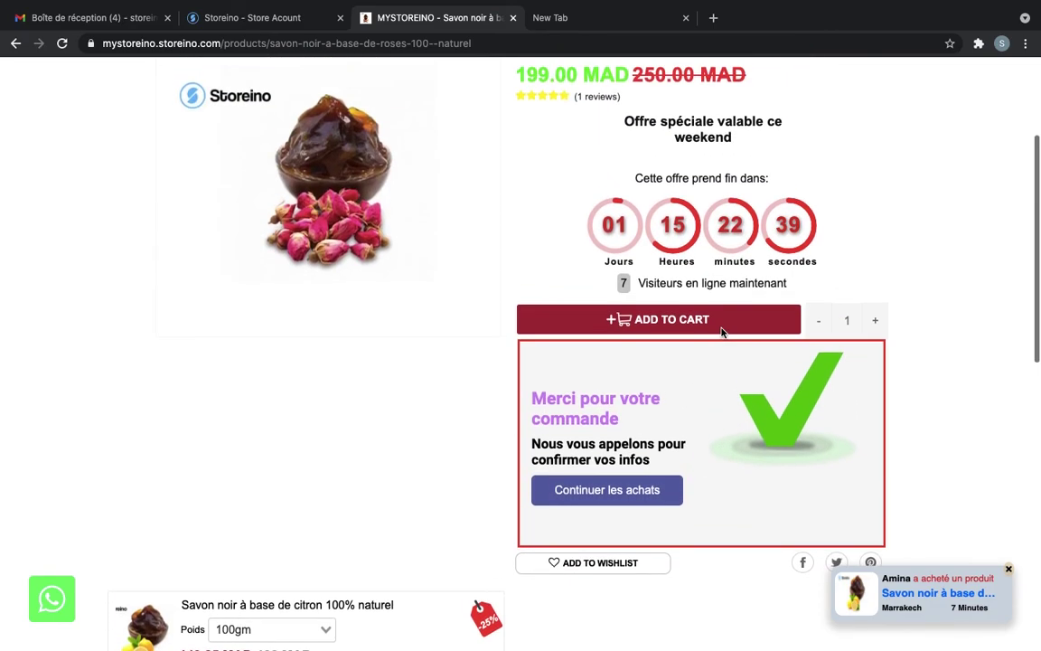
{"action": "left_click", "coordinate": [590, 500]}
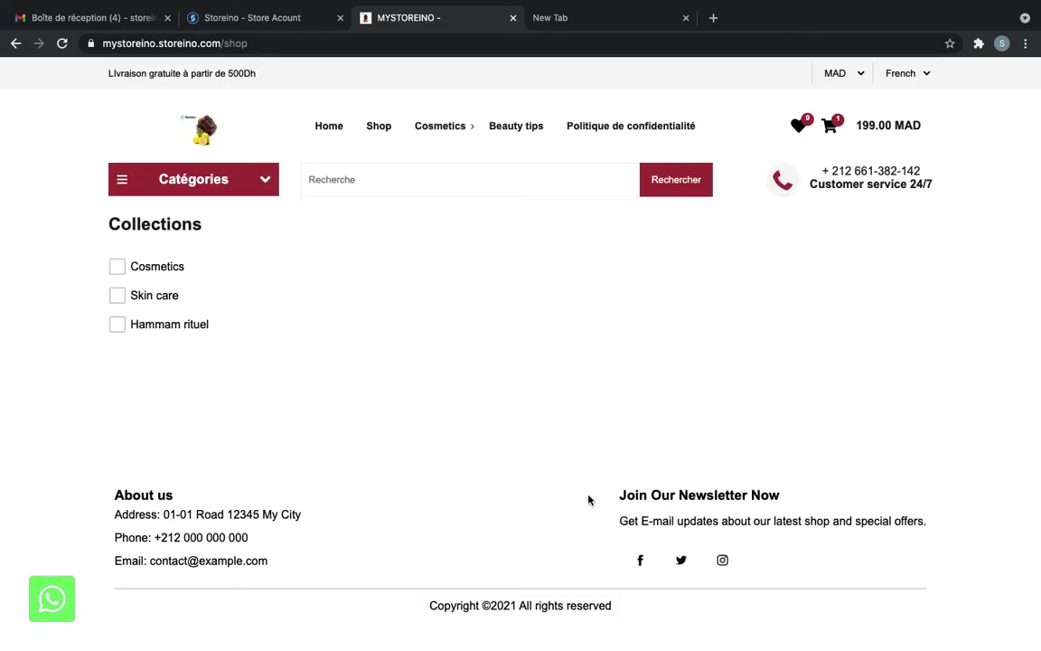
{"action": "scroll", "coordinate": [1025, 321], "scroll_direction": "down", "scroll_amount": 5}
{"action": "scroll", "coordinate": [1024, 321], "scroll_direction": "up", "scroll_amount": 5}
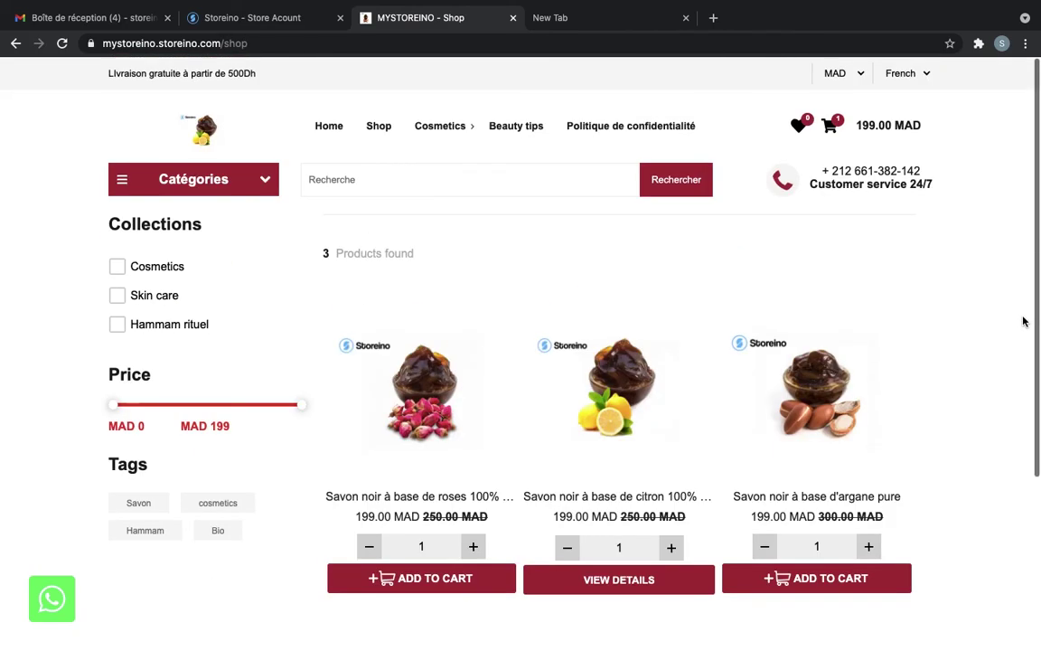